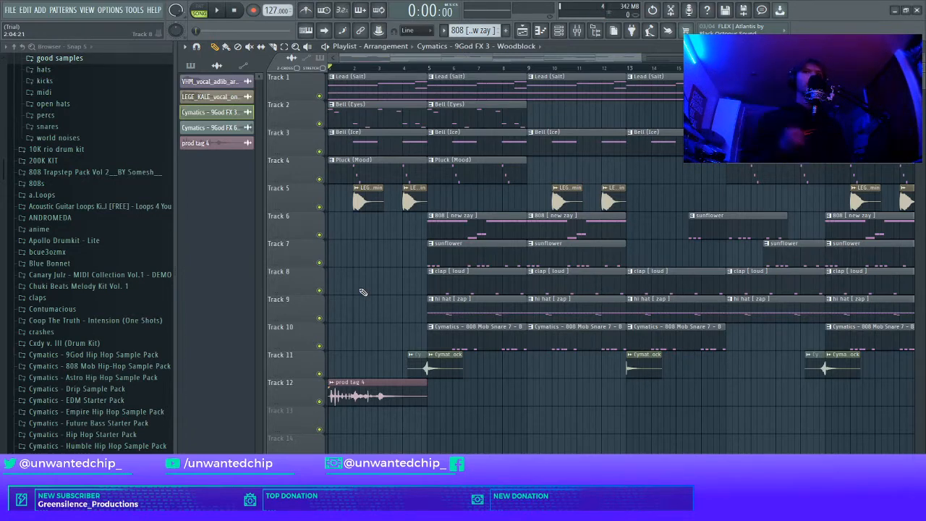
# - Solo Track 5 in the playlist and play the arrangement from bar 2 to hear its sample
pyautogui.scroll(-3, 376, 288)
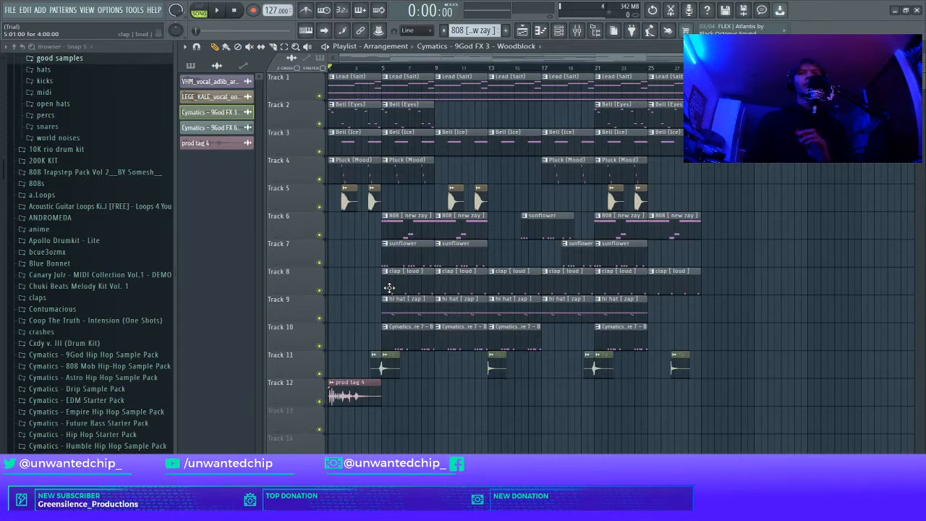
pyautogui.scroll(4, 383, 282)
pyautogui.rightClick(319, 207)
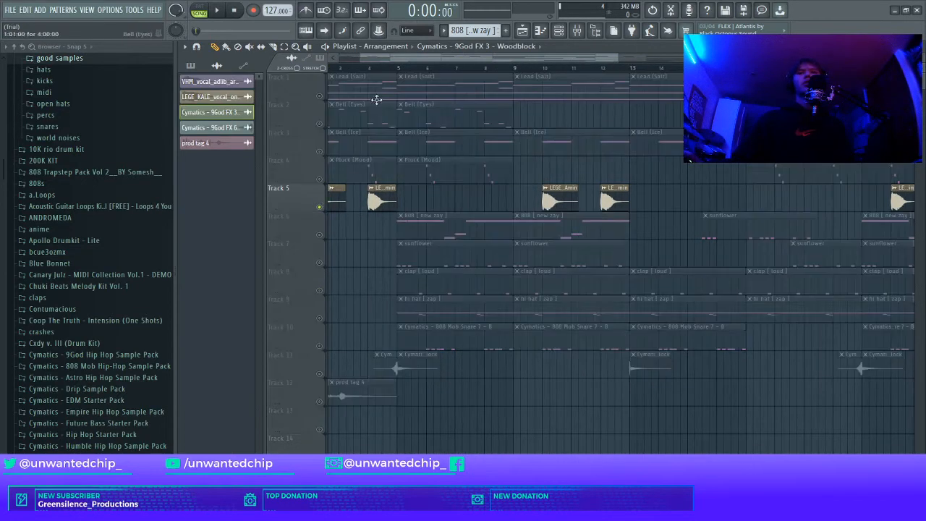
pyautogui.hscroll(-2, 376, 99)
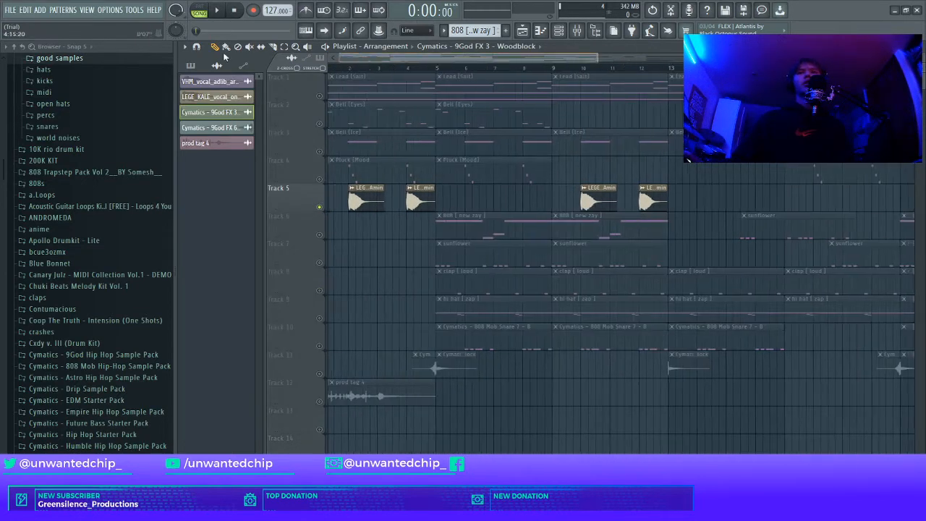
pyautogui.click(358, 68)
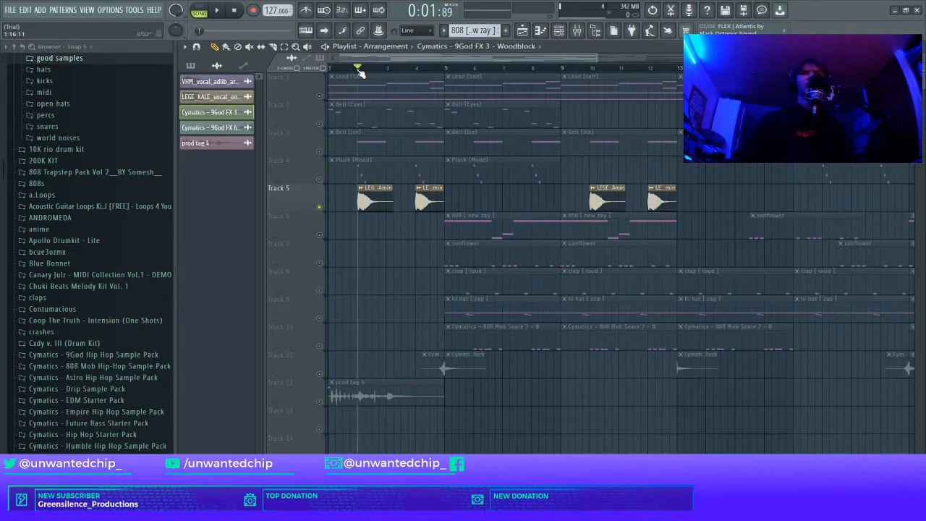
pyautogui.press('space')
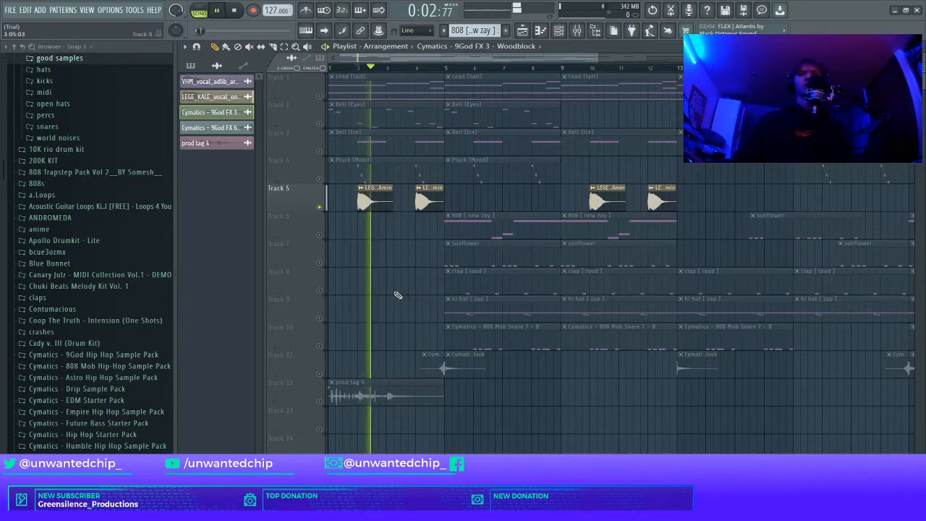
pyautogui.press('space')
# - Open mixer channel Insert 6 and inspect the curve of its Fruity parametric EQ 2
pyautogui.press('F9')
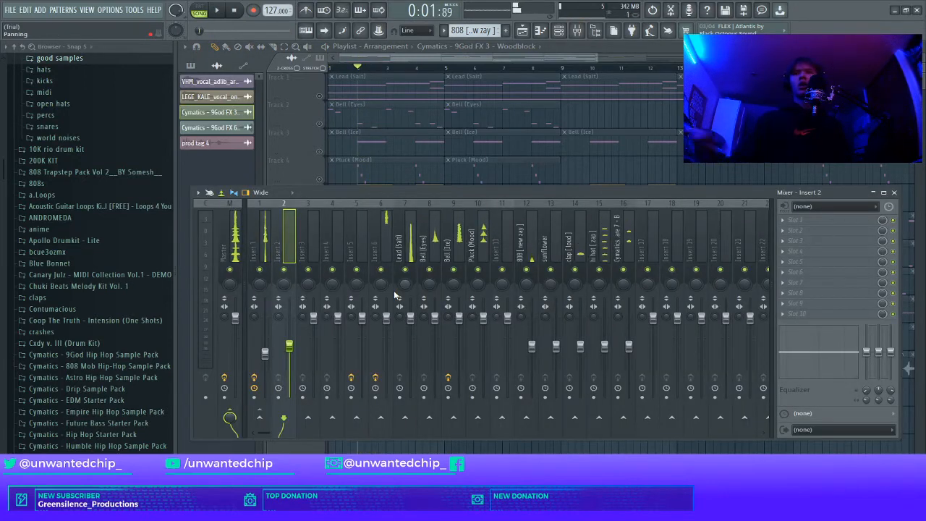
pyautogui.click(388, 242)
pyautogui.click(833, 220)
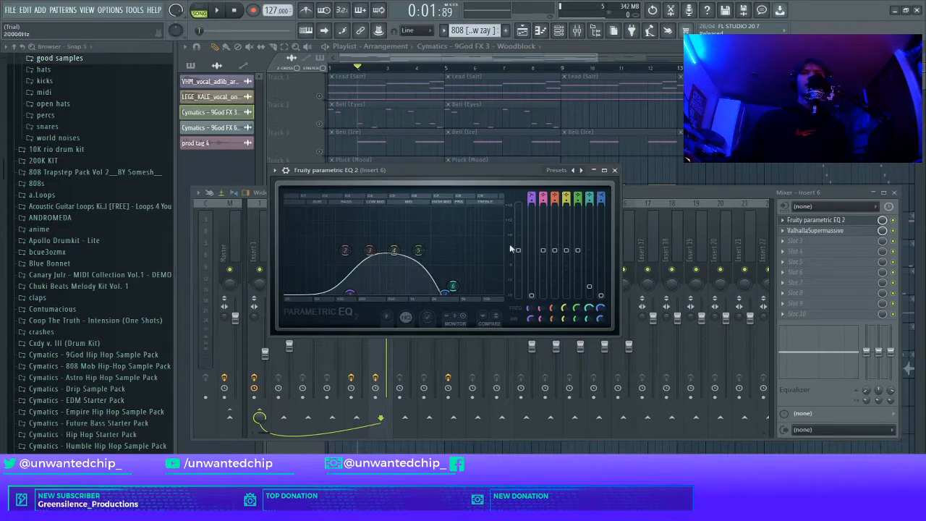
pyautogui.click(615, 170)
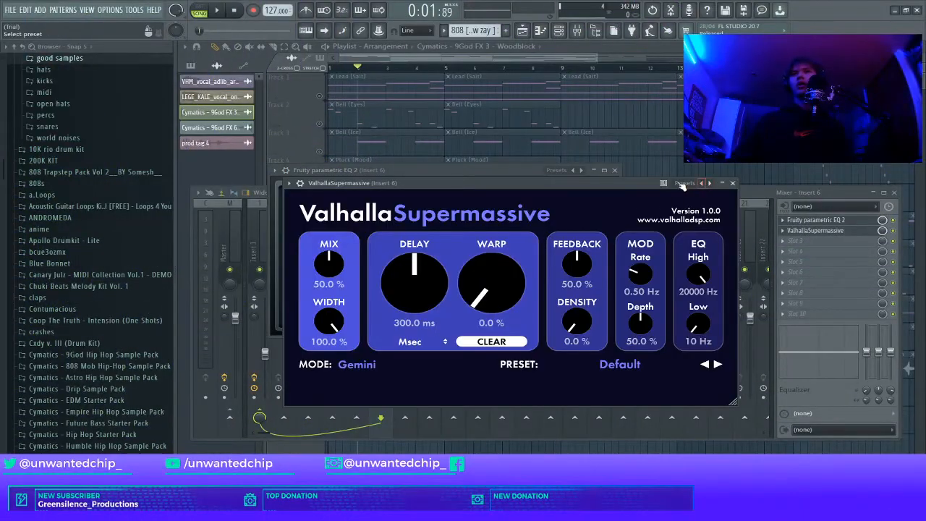
# - Examine the ValhallaSupermassive settings alongside the EQ on Insert 6, and close the plugin windows and the mixer
pyautogui.moveTo(560, 180); pyautogui.dragTo(598, 181)
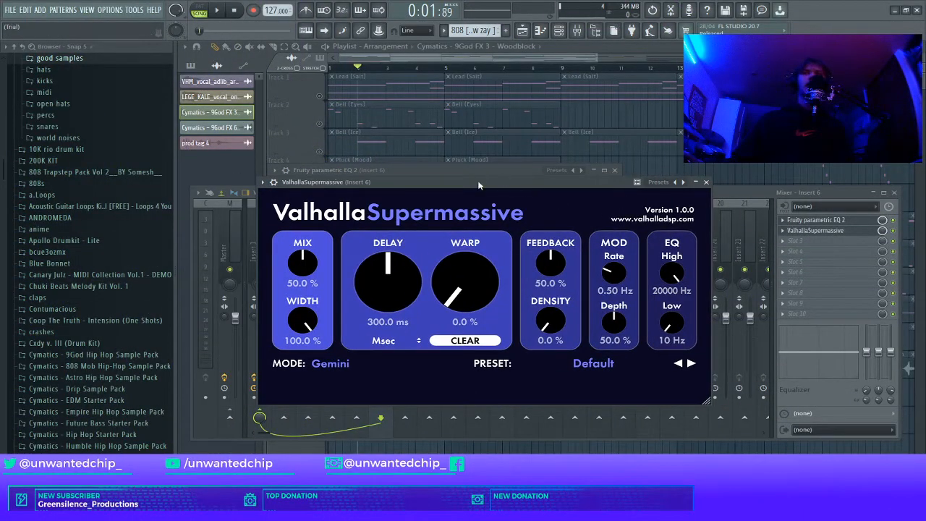
pyautogui.moveTo(478, 186)
pyautogui.mouseDown()
pyautogui.moveTo(431, 178)
pyautogui.moveTo(427, 168)
pyautogui.moveTo(485, 171)
pyautogui.mouseUp()
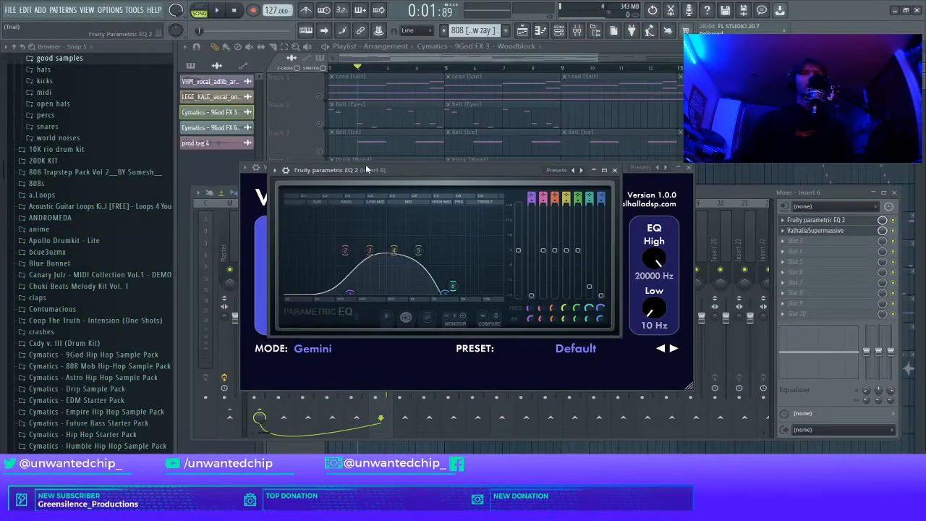
pyautogui.moveTo(366, 170); pyautogui.dragTo(399, 268)
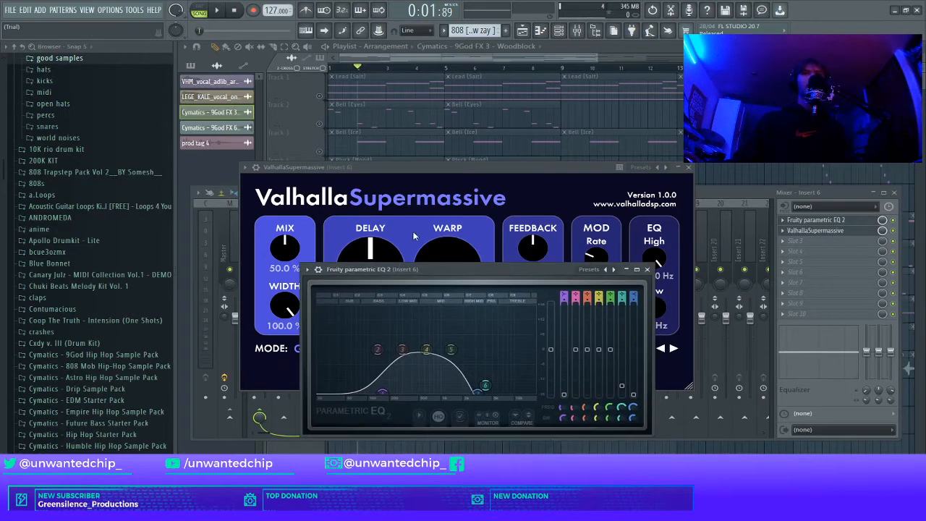
pyautogui.moveTo(430, 168); pyautogui.dragTo(389, 139)
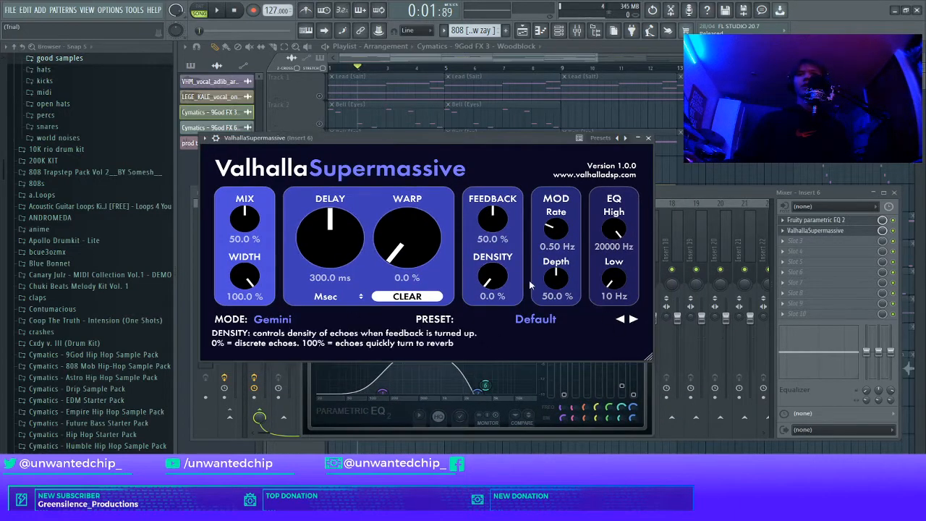
pyautogui.click(648, 138)
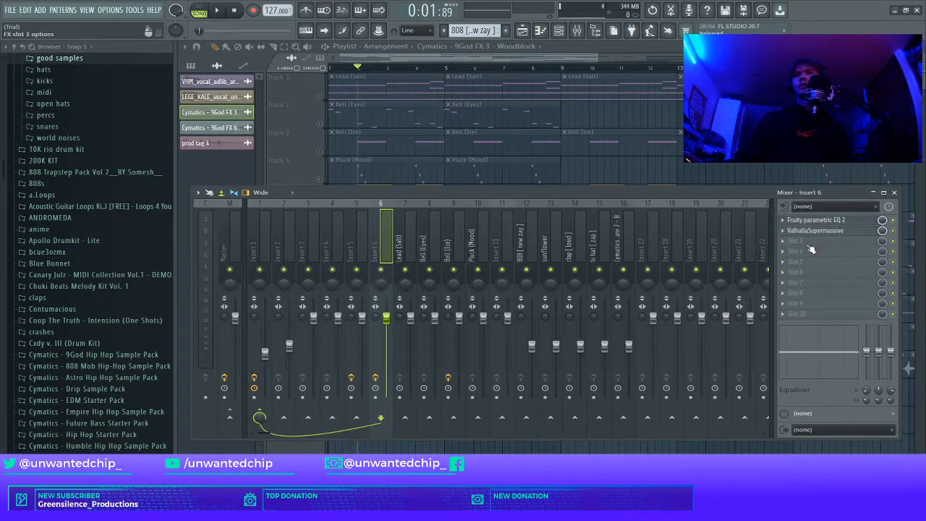
pyautogui.click(894, 193)
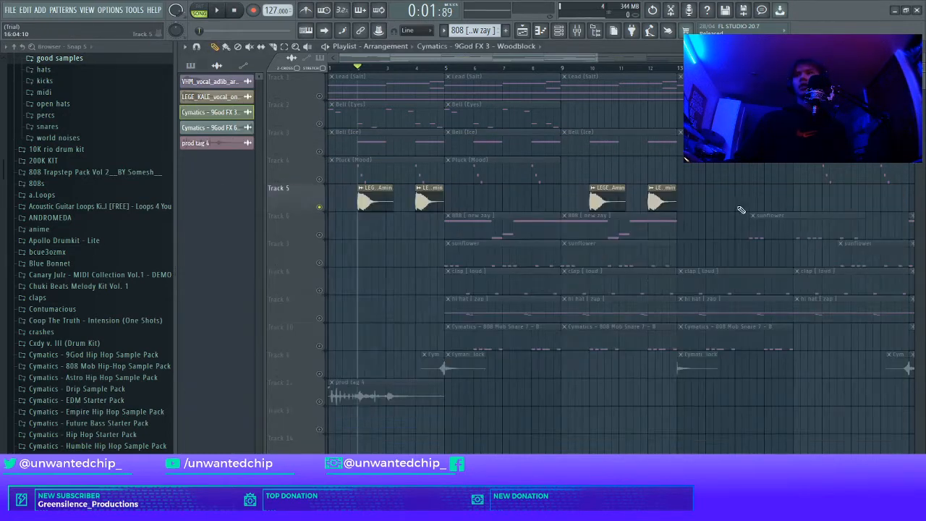
# - Take Track 5 off solo and solo Track 7, which holds the sunflower pattern
pyautogui.keyDown('ctrl'); pyautogui.click(320, 209); pyautogui.keyUp('ctrl')
pyautogui.scroll(-3, 361, 252)
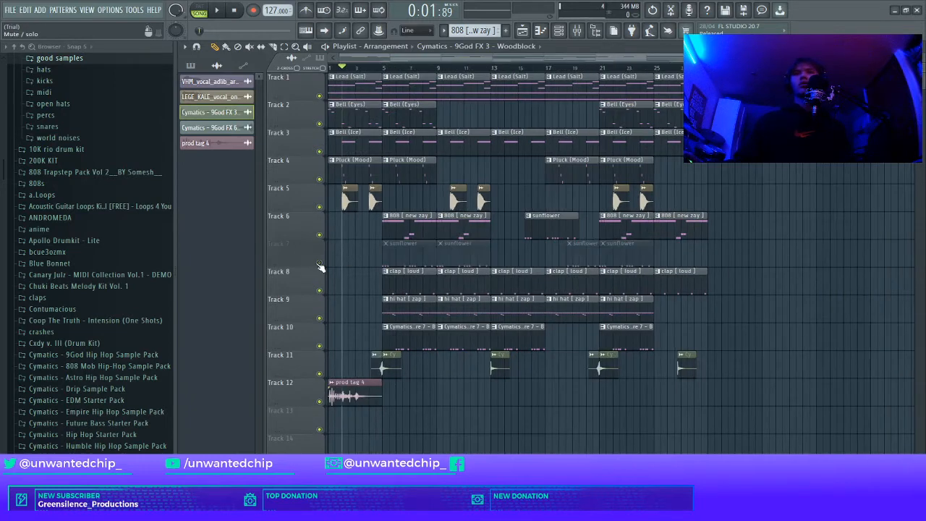
pyautogui.keyDown('ctrl'); pyautogui.click(319, 263); pyautogui.keyUp('ctrl')
# - Open the sunflower pattern's notes, play it in pattern mode and return to the playlist
pyautogui.doubleClick(406, 253)
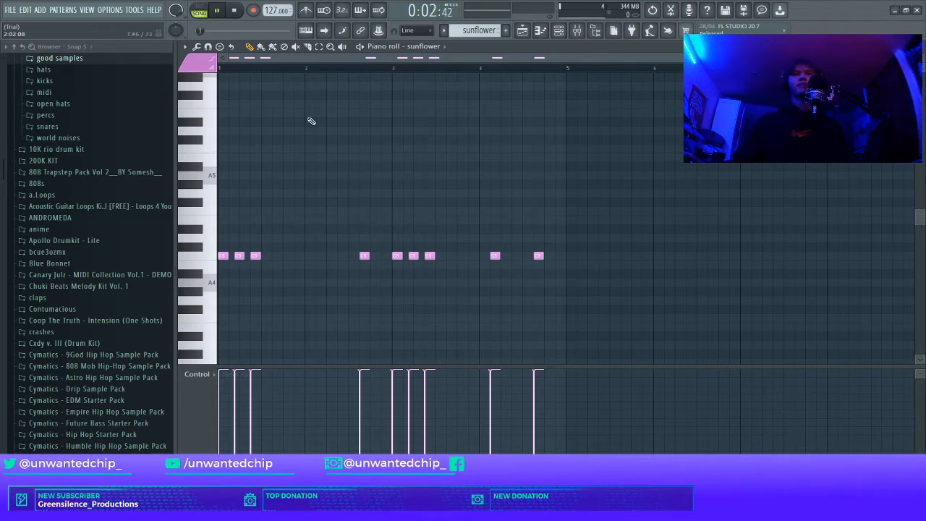
pyautogui.click(199, 12)
pyautogui.press('space')
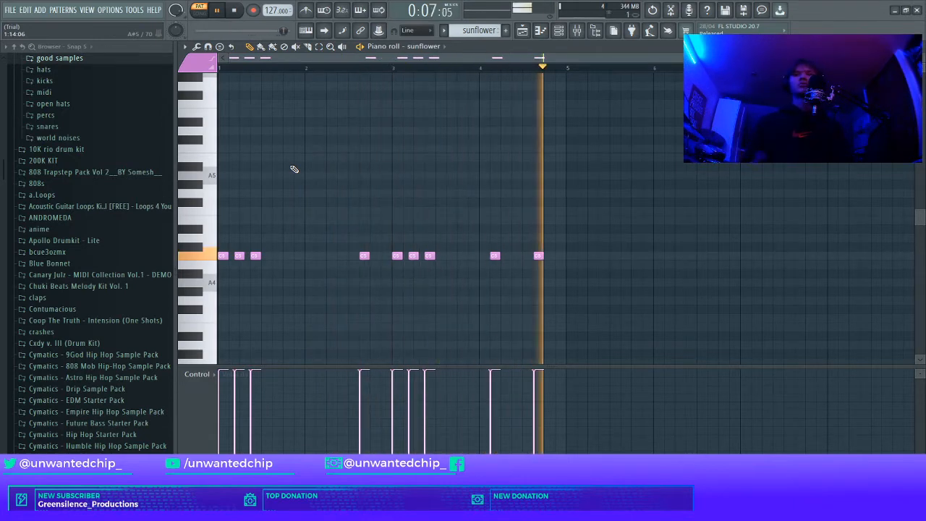
pyautogui.press('space')
pyautogui.press('F5')
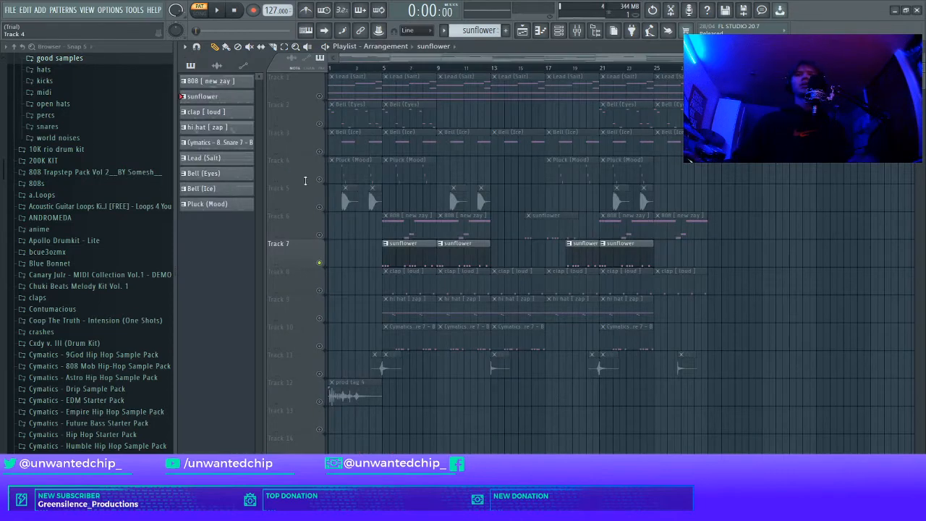
pyautogui.doubleClick(399, 257)
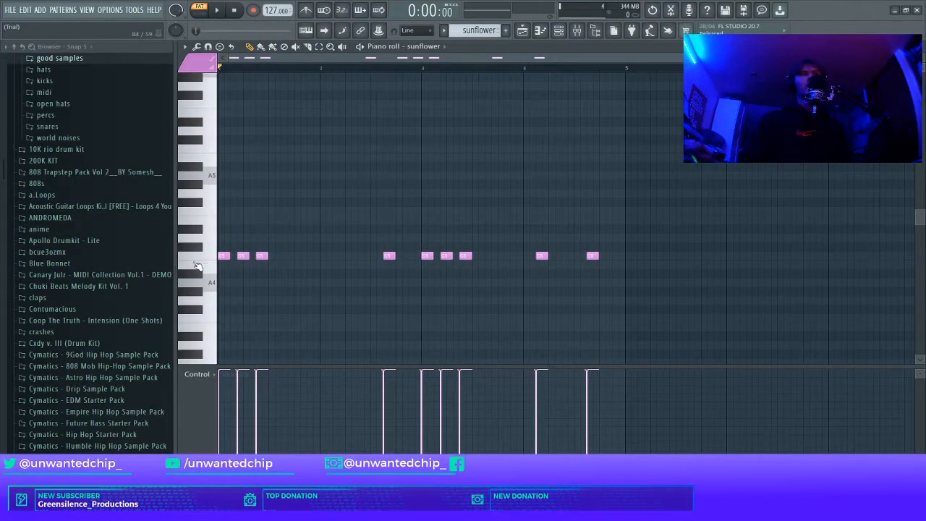
pyautogui.press('F5')
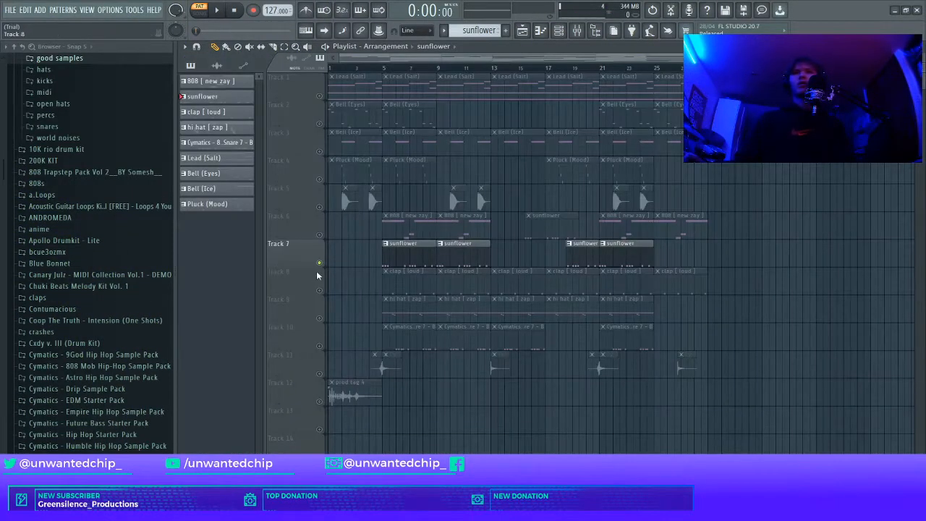
# - Open the 808 [ new zay ] pattern in the piano roll and play it through
pyautogui.doubleClick(409, 230)
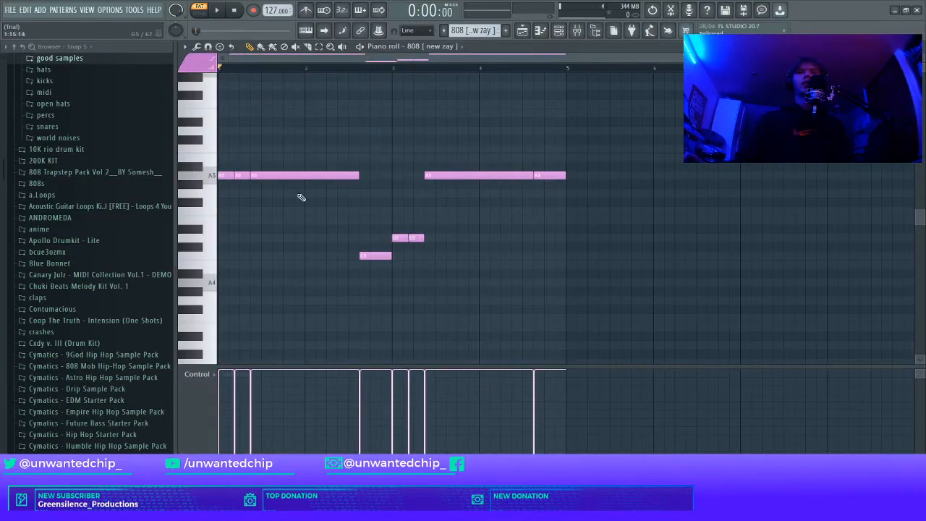
pyautogui.click(218, 10)
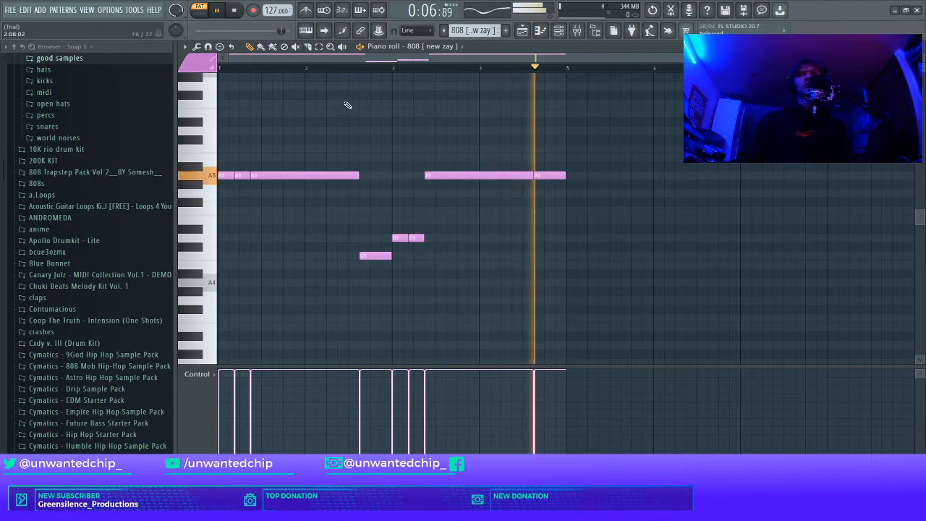
pyautogui.press('space')
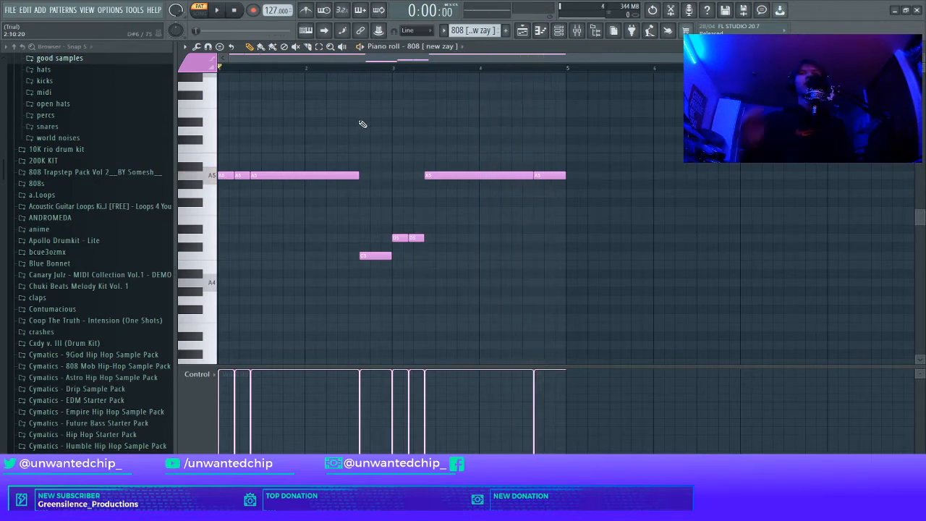
# - Raise the three lower 808 notes (C5, D5, D5) by one octave
pyautogui.moveTo(223, 161); pyautogui.dragTo(581, 209)
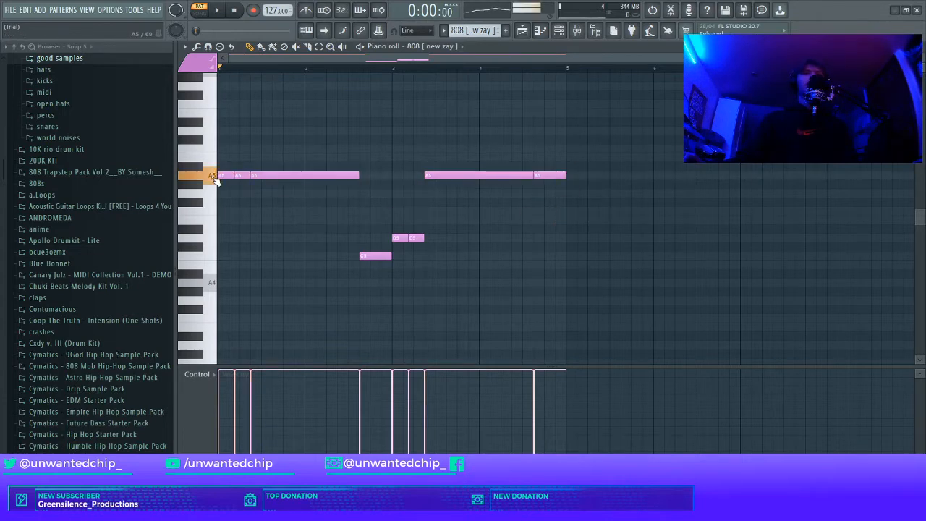
pyautogui.moveTo(221, 166); pyautogui.dragTo(589, 209)
pyautogui.moveTo(349, 216); pyautogui.dragTo(469, 301)
pyautogui.hotkey('ctrl', 'Up')
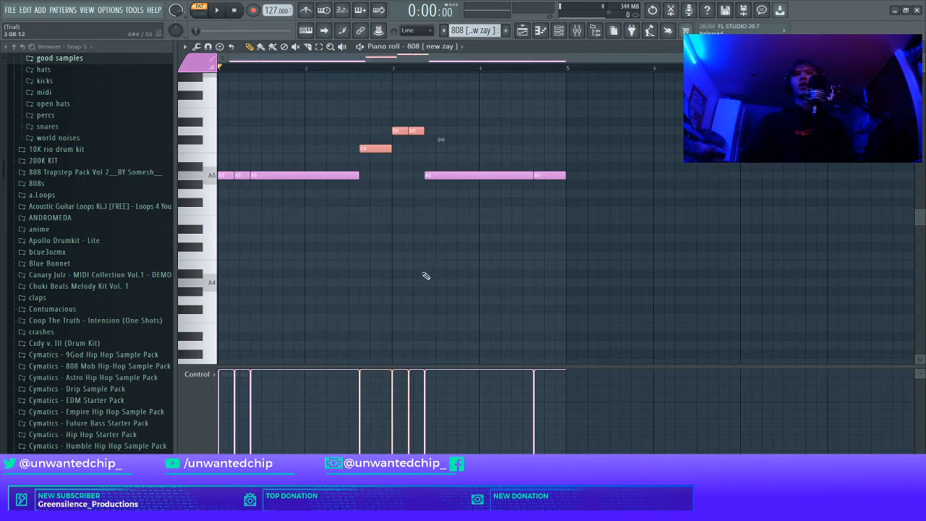
# - Audition the piano key matching the raised C note
pyautogui.click(209, 151)
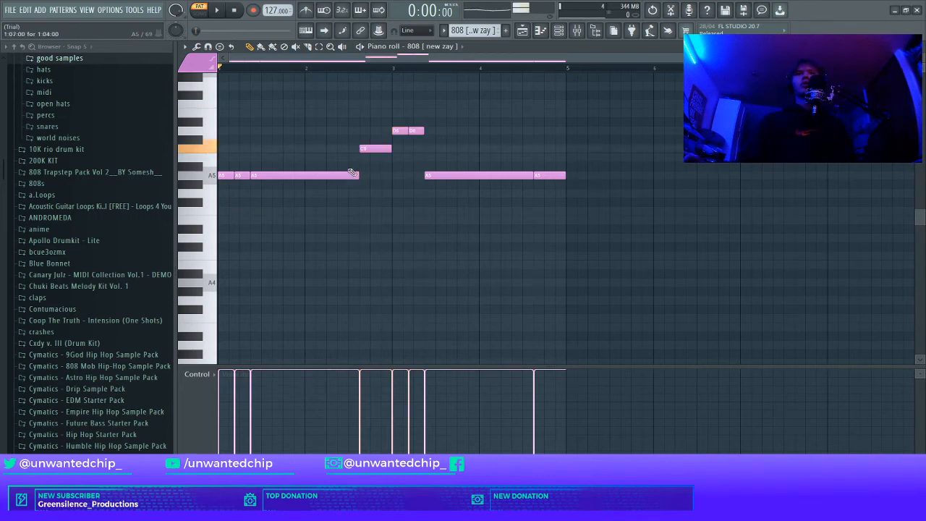
pyautogui.click(216, 151)
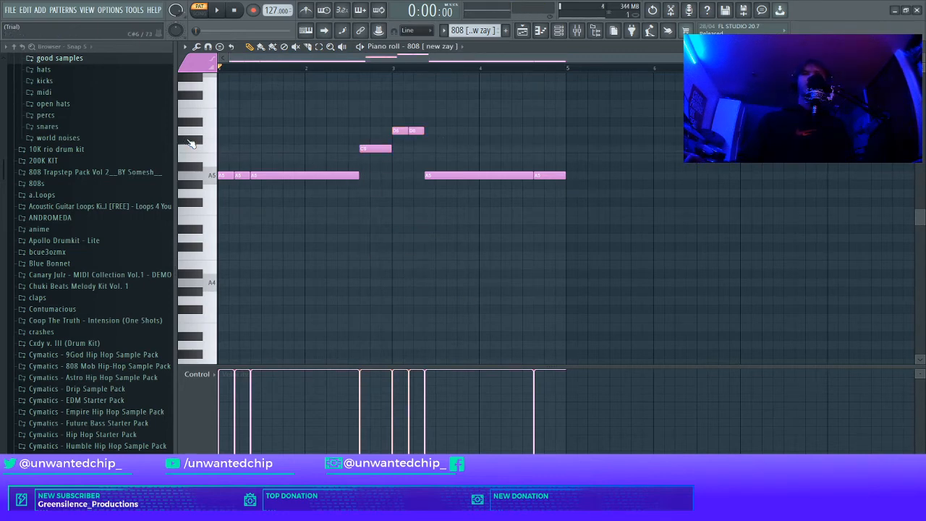
pyautogui.click(216, 150)
# - Audition the raised D pitch and lower the three raised 808 notes by one octave
pyautogui.moveTo(293, 137); pyautogui.dragTo(403, 159)
pyautogui.moveTo(343, 99); pyautogui.dragTo(438, 138)
pyautogui.click(219, 134)
pyautogui.moveTo(329, 117); pyautogui.dragTo(467, 153)
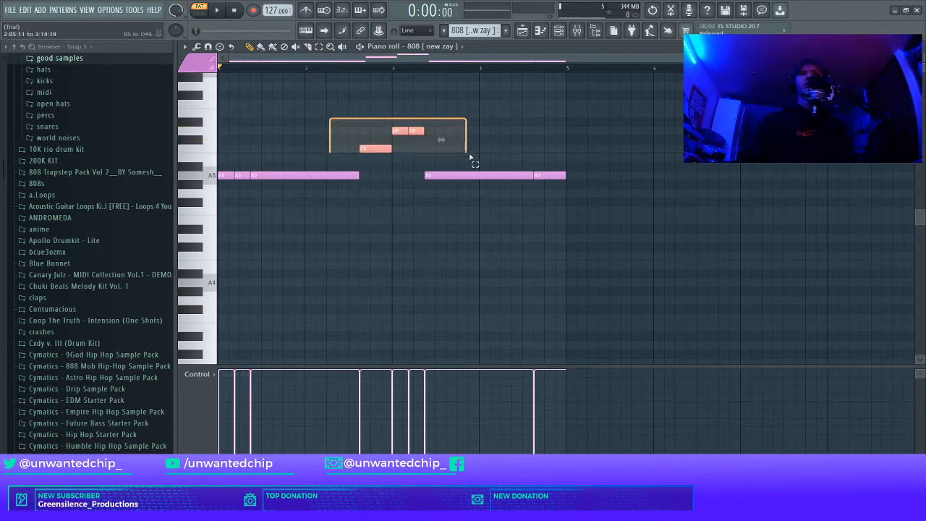
pyautogui.hotkey('ctrl', 'Down')
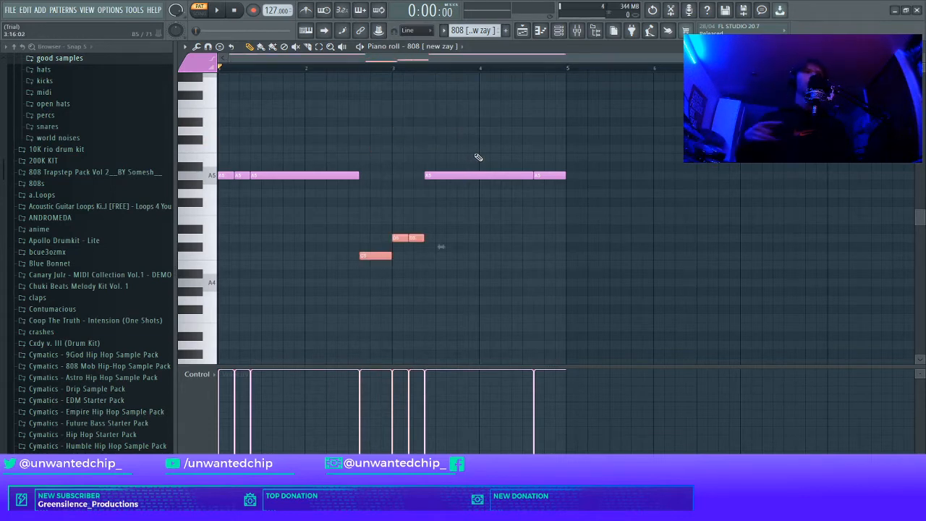
# - Unmute the clap track alongside Tracks 6 and 7 in the playlist and play the song from bar 5
pyautogui.press('F5')
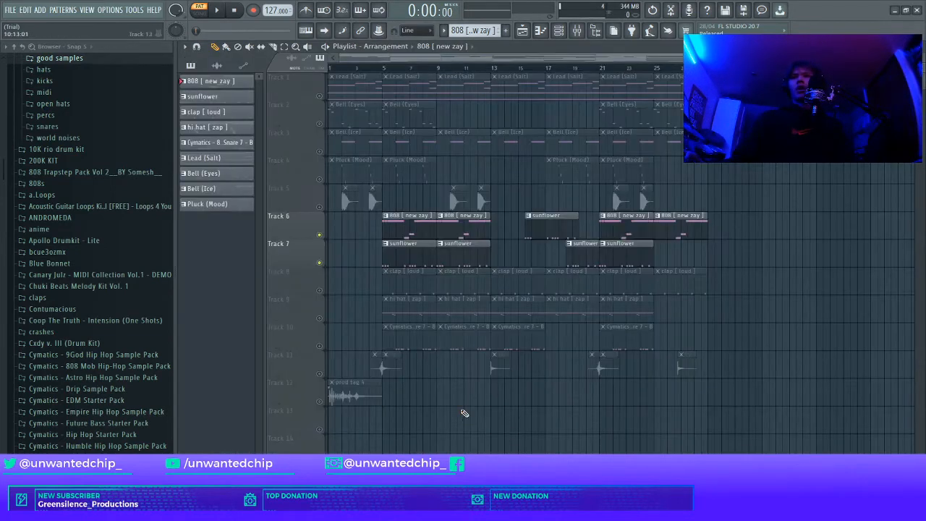
pyautogui.click(320, 291)
pyautogui.click(386, 69)
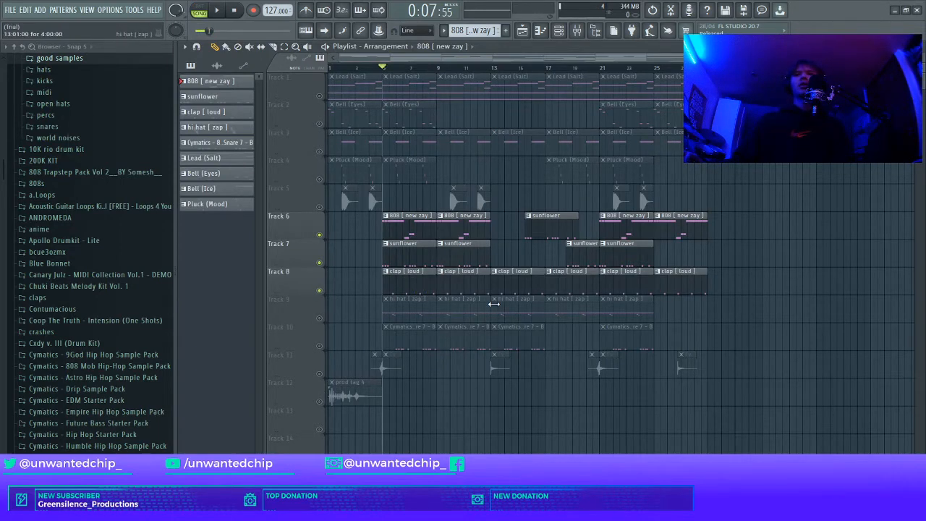
pyautogui.press('space')
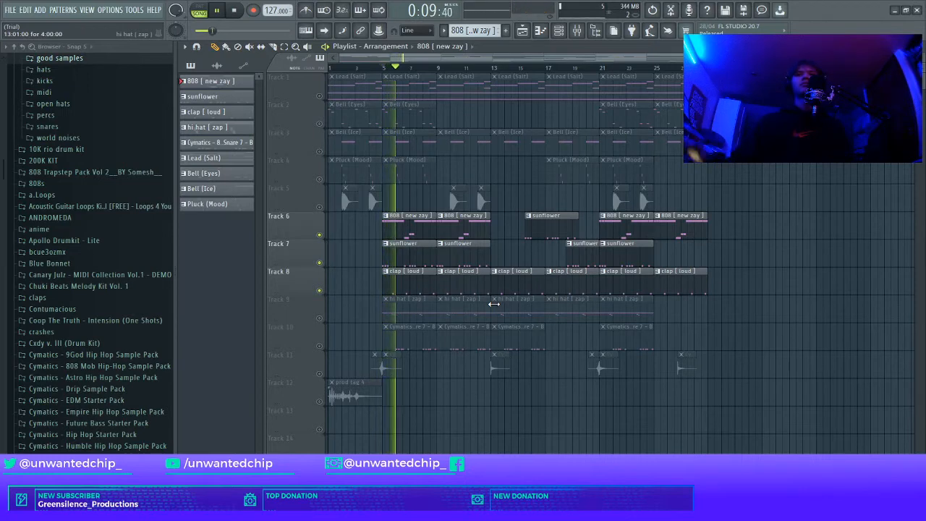
# - Open the clap [ loud ] pattern, stop playback and add a C5 note on beat 3 of bar 1, before the first clap
pyautogui.doubleClick(405, 286)
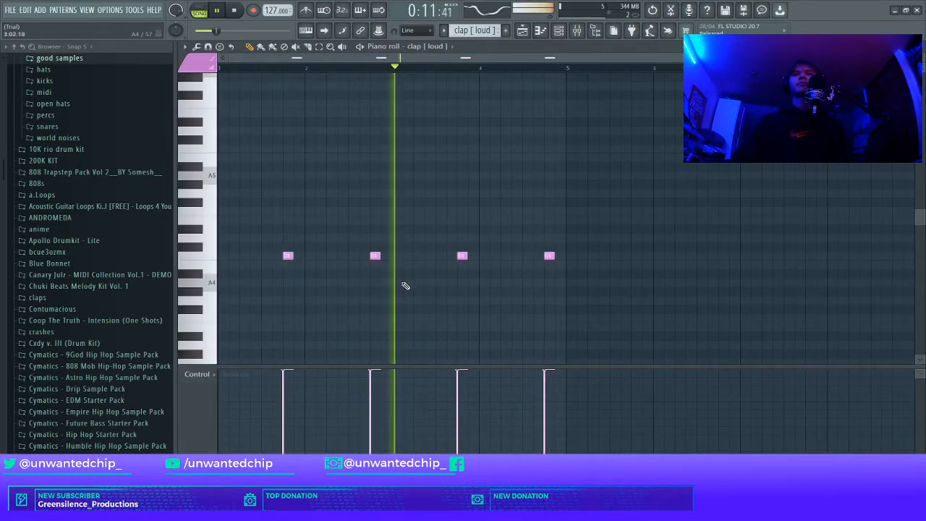
pyautogui.press('space')
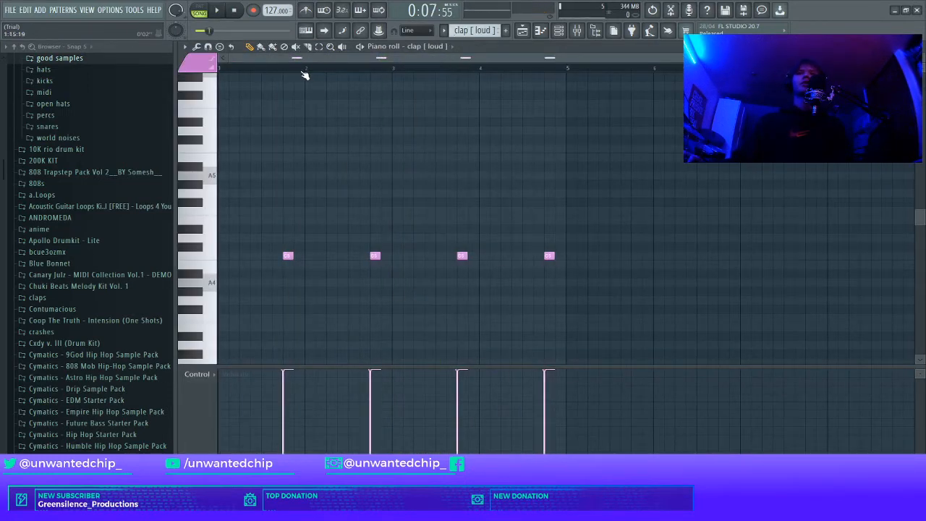
pyautogui.moveTo(305, 75); pyautogui.dragTo(104, 105)
pyautogui.click(243, 68)
pyautogui.click(262, 258)
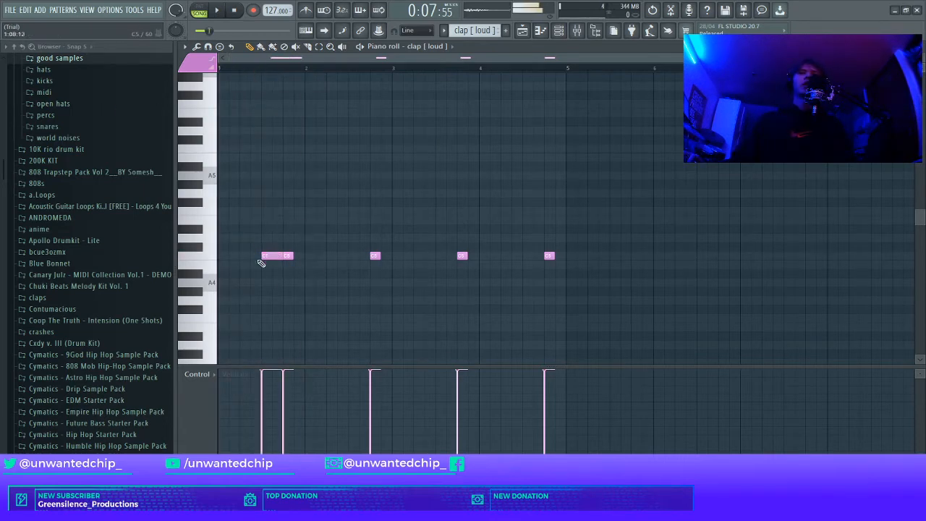
# - Play the clap pattern, delete the extra C5 note on beat 3 of bar 1 and replay the claps without it
pyautogui.press('space')
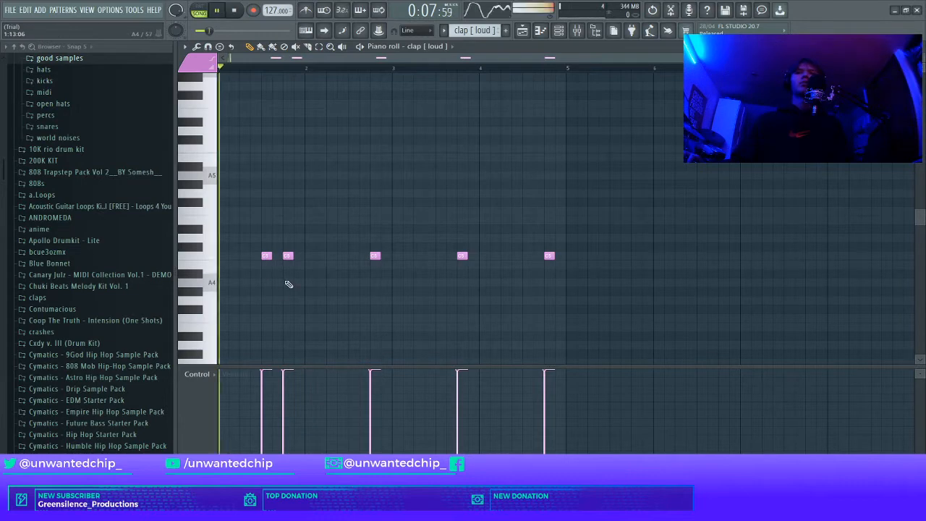
pyautogui.rightClick(267, 257)
pyautogui.press('space')
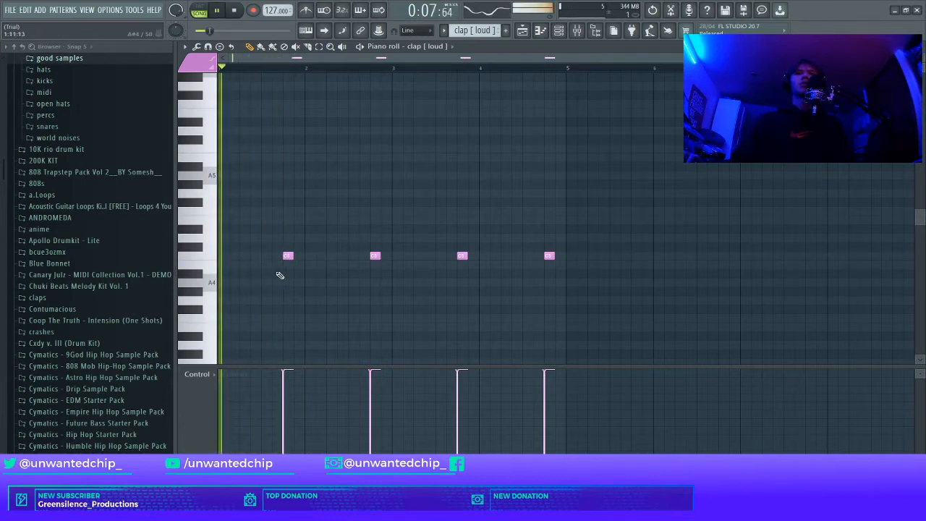
pyautogui.press('space')
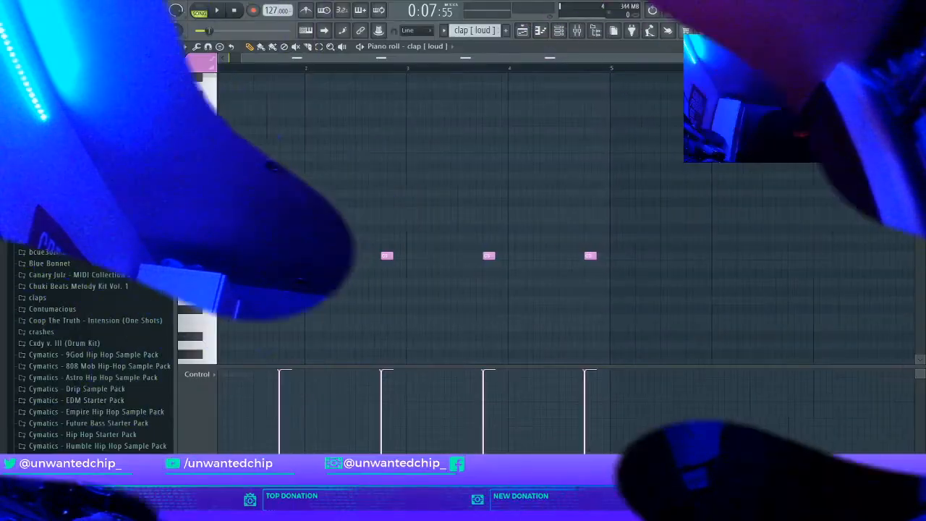
# - Unmute the hi-hat track, Track 9, in the playlist and open the hi hat [ zap ] pattern in the piano roll
pyautogui.press('Escape')
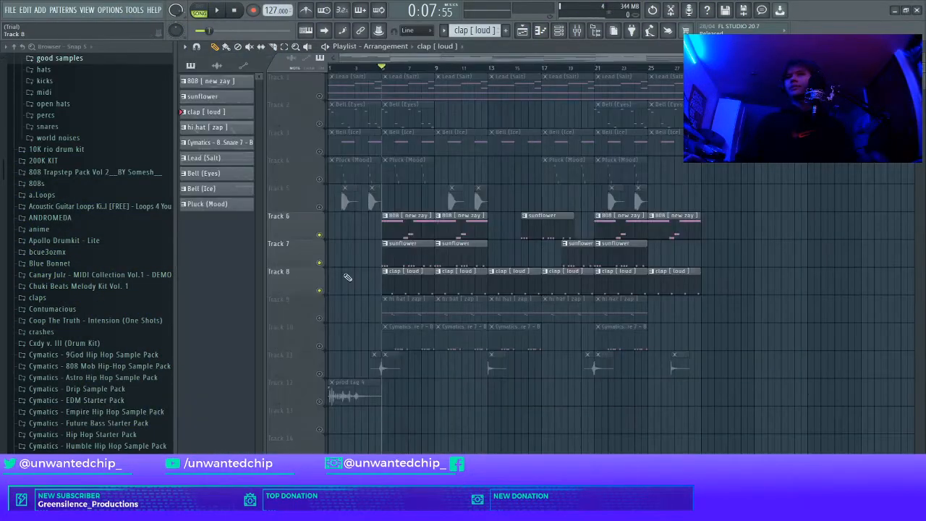
pyautogui.click(319, 317)
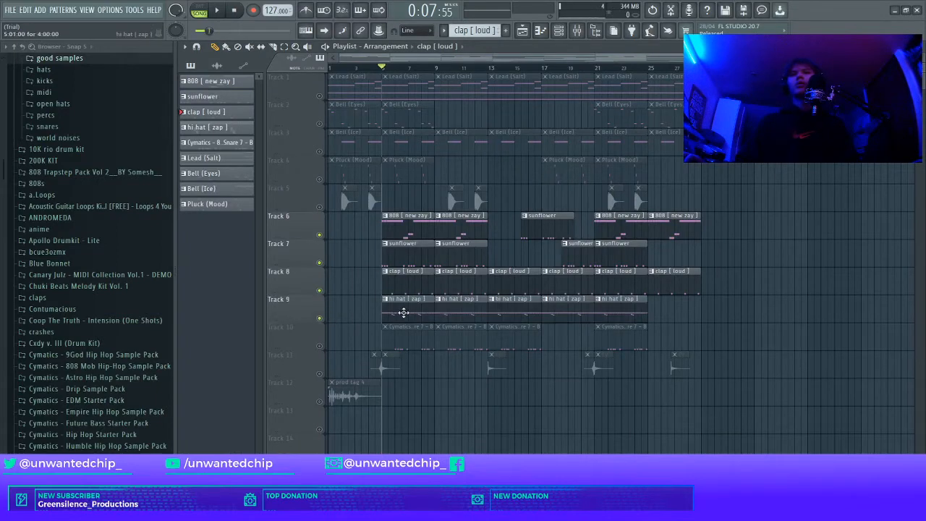
pyautogui.doubleClick(413, 307)
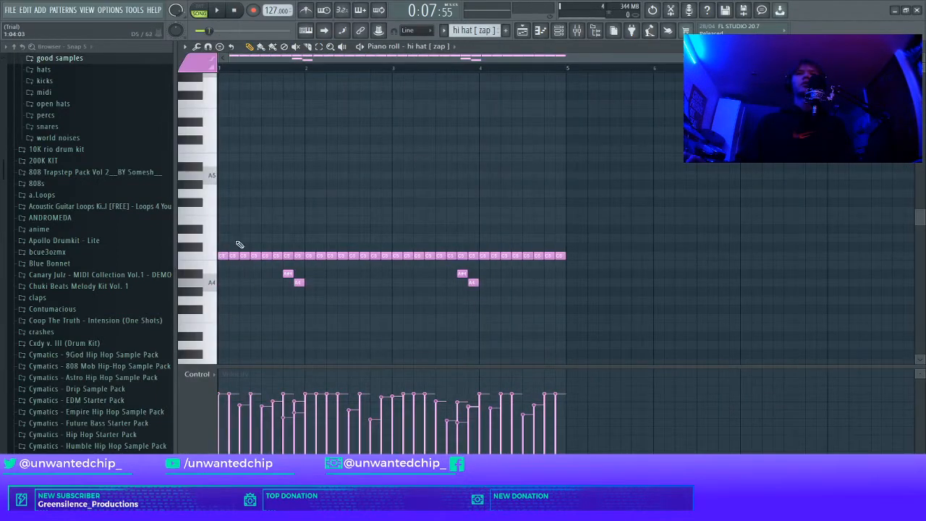
pyautogui.moveTo(238, 245); pyautogui.dragTo(660, 344)
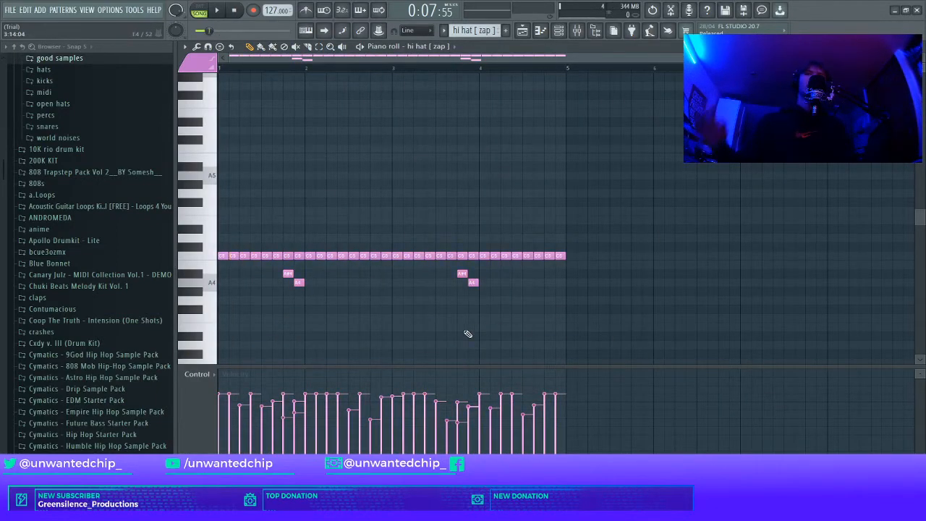
# - Preview the randomizer's levels on the hi-hat notes and close it without accepting
pyautogui.hotkey('alt', 'r')
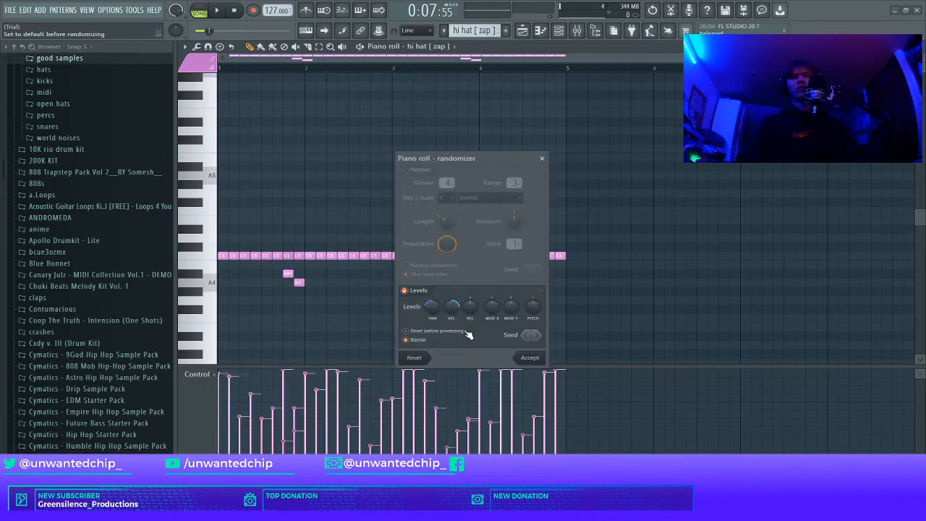
pyautogui.click(416, 171)
pyautogui.click(419, 172)
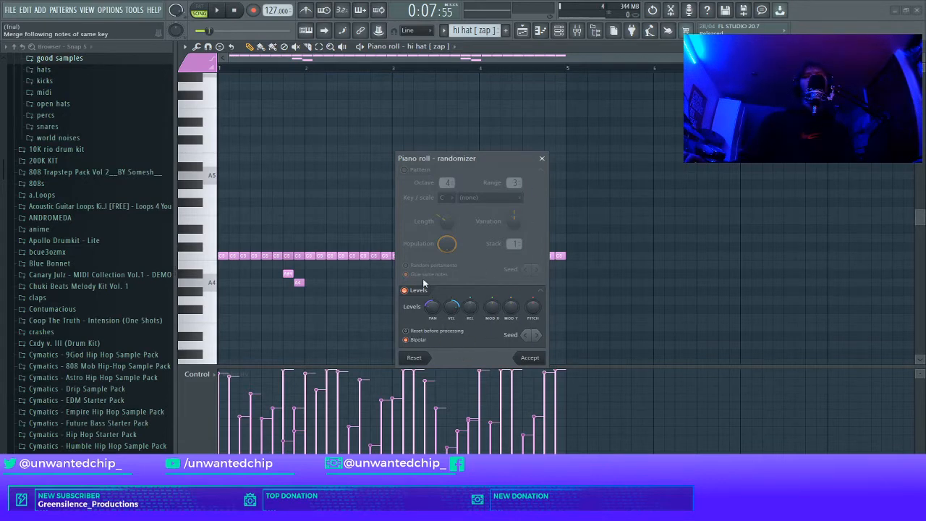
pyautogui.click(544, 160)
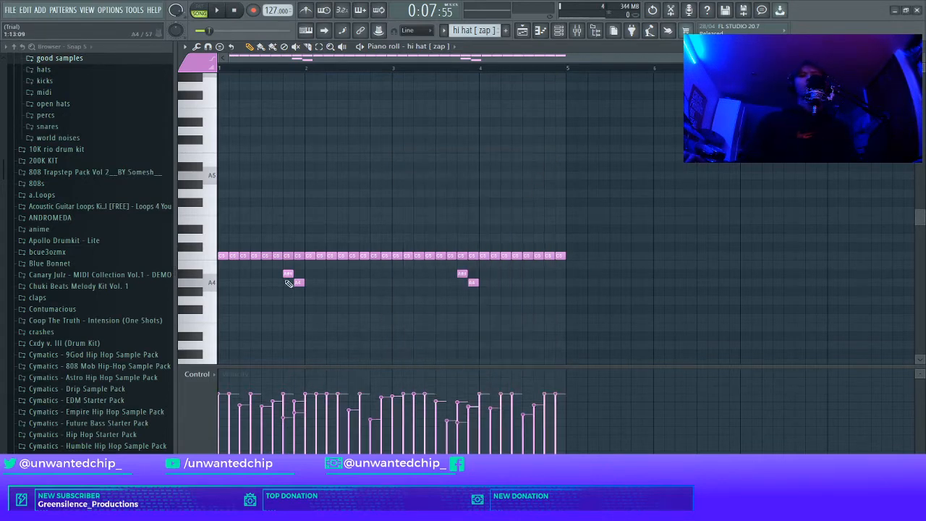
pyautogui.moveTo(258, 207); pyautogui.dragTo(731, 370)
pyautogui.rightClick(457, 309)
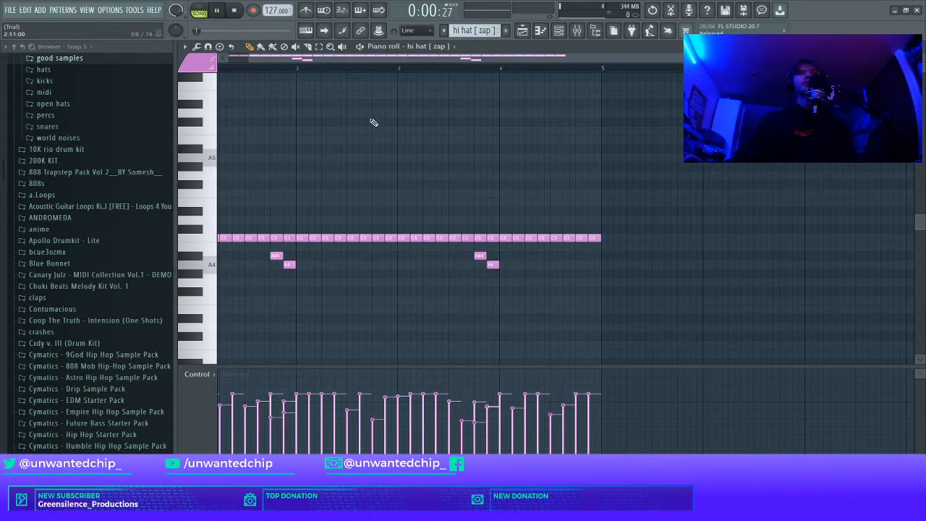
# - Return to the playlist and play the 808, kick, clap and hi-hat tracks together from bar 5, stopping and replaying once
pyautogui.press('F5')
pyautogui.click(384, 68)
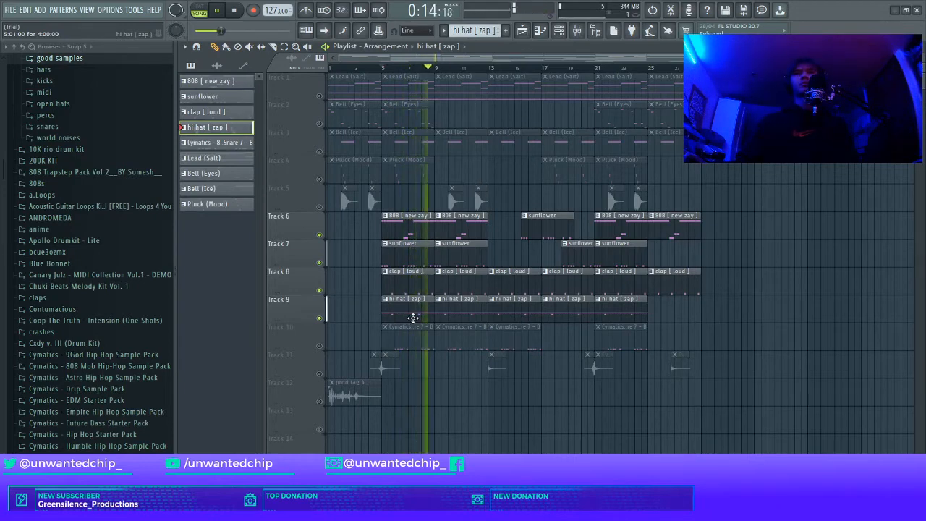
pyautogui.press('space')
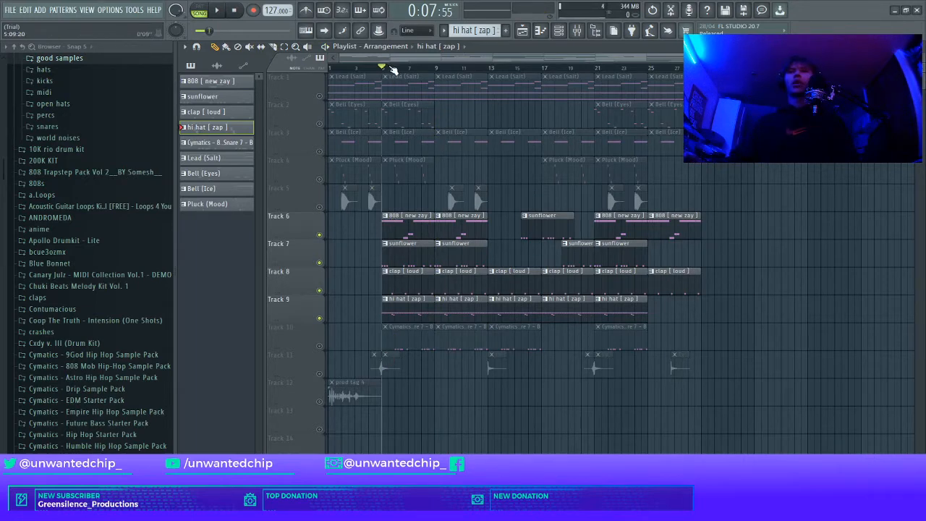
pyautogui.press('space')
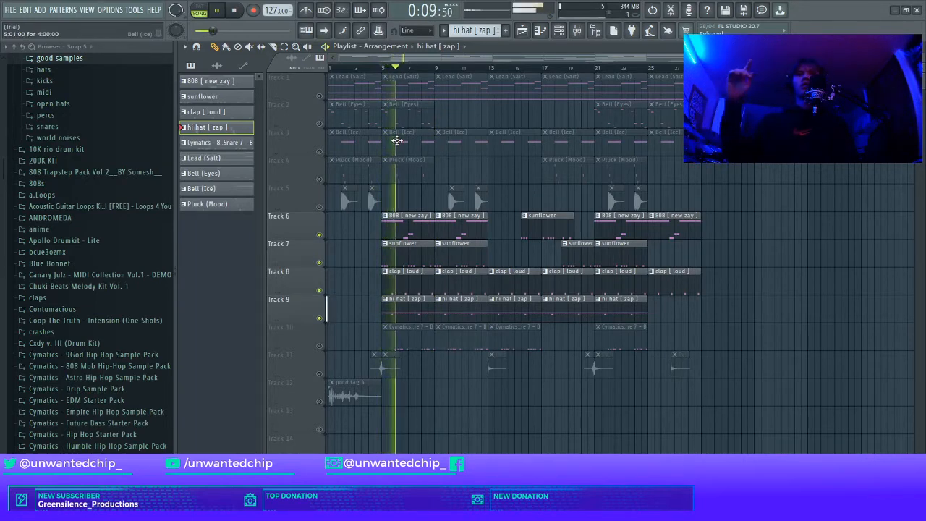
pyautogui.press('space')
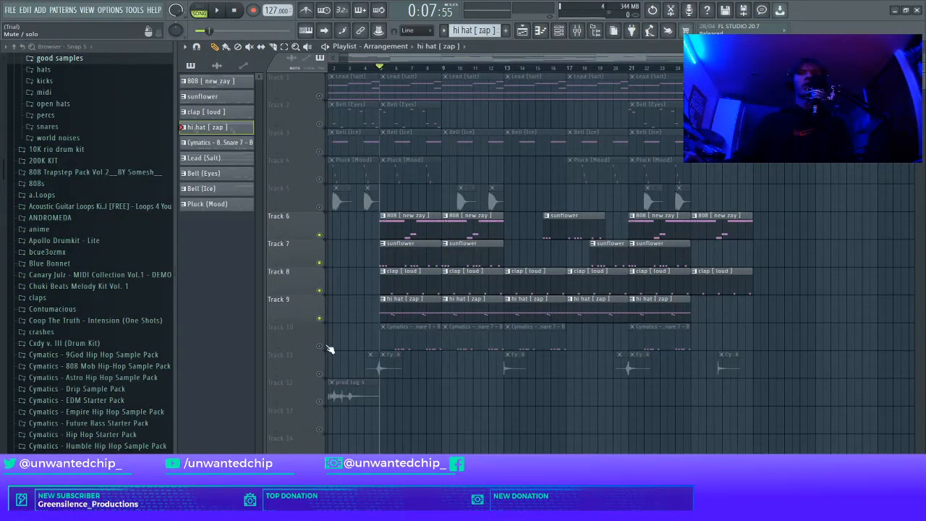
# - Unmute Track 10, open its Cymatics - 808 Mob Snare 7 - B pattern in the piano roll and play the song
pyautogui.click(320, 346)
pyautogui.doubleClick(422, 337)
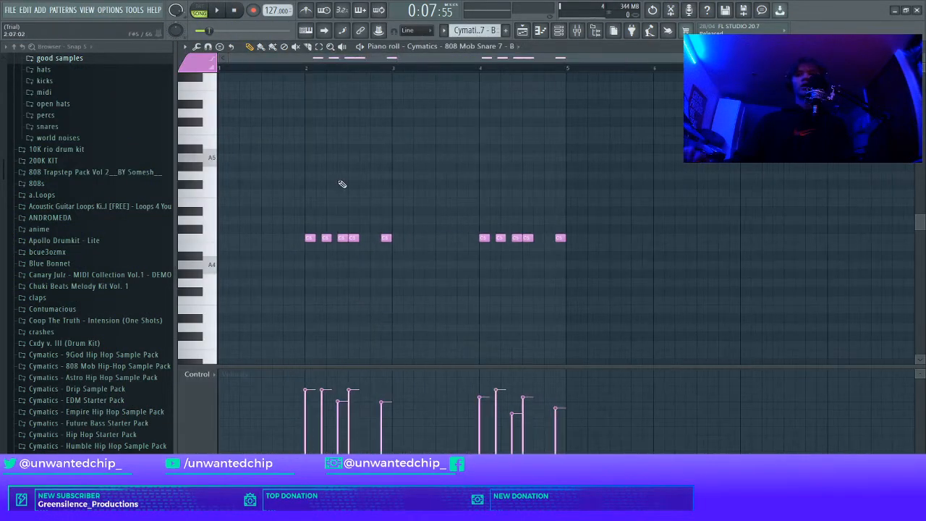
pyautogui.click(217, 10)
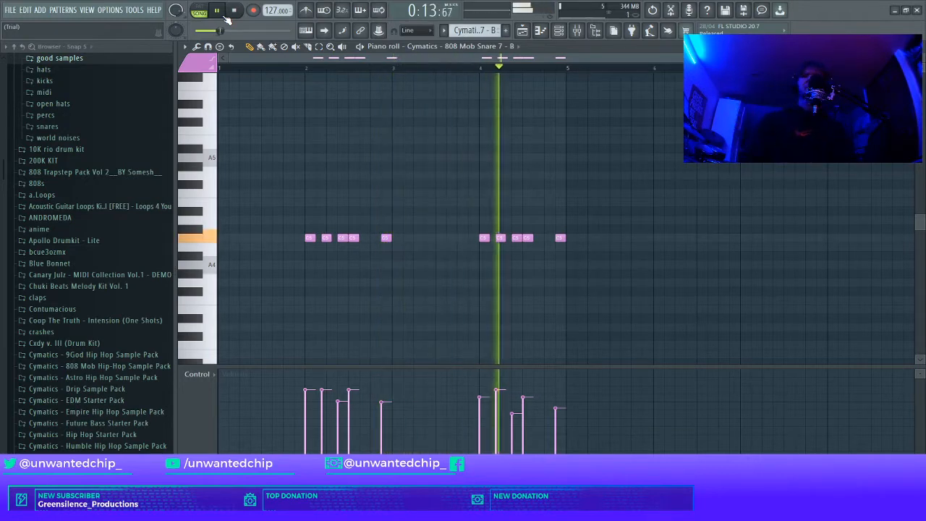
pyautogui.press('space')
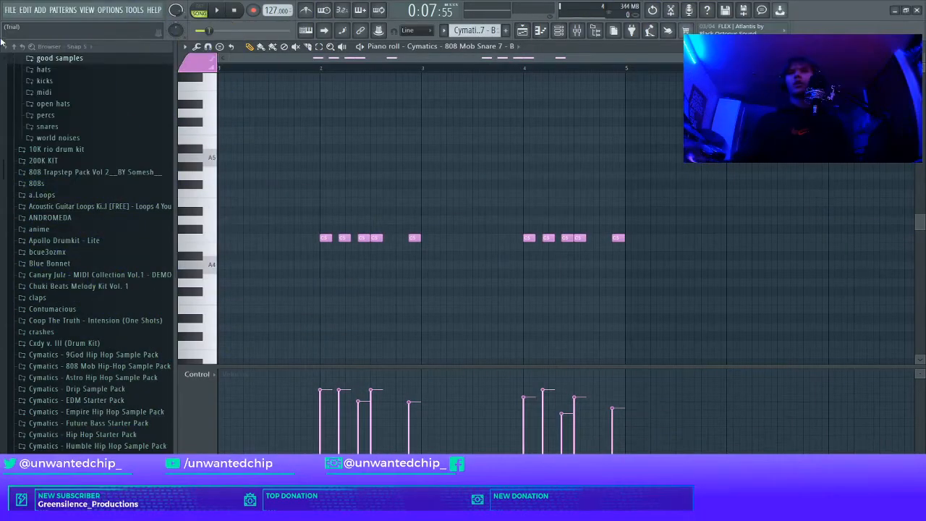
# - Return to the playlist and play the arrangement from bar 5 with the snare included
pyautogui.press('F5')
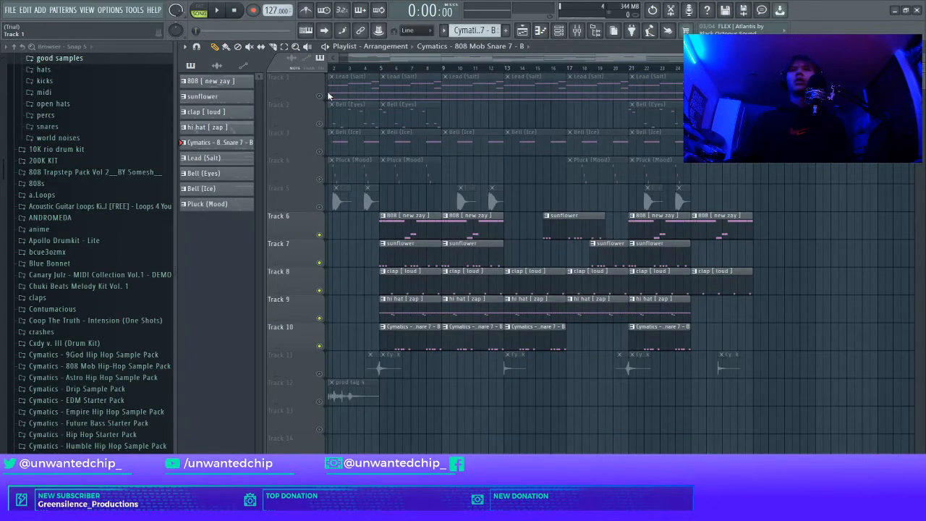
pyautogui.click(382, 71)
pyautogui.press('space')
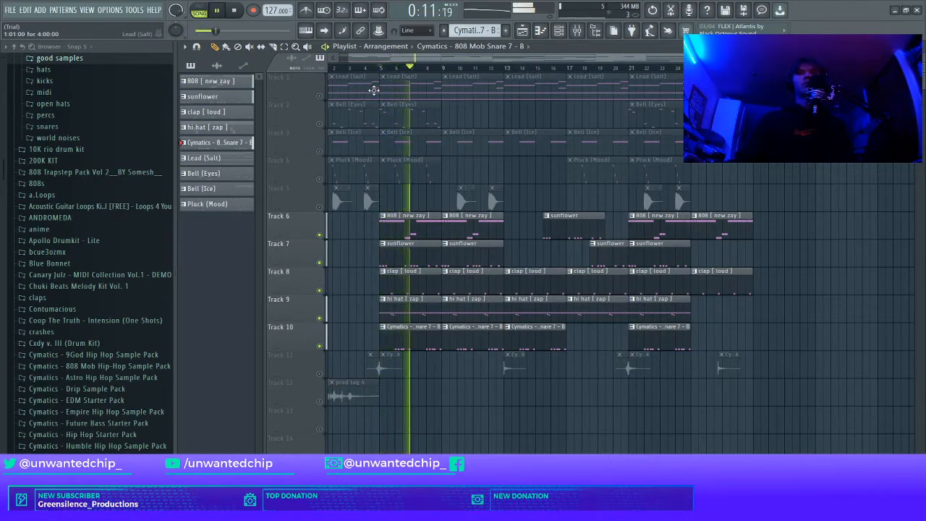
# - Open the sunflower kick pattern, examine the Boost setting in its sampler's precomputed effects and return to the playlist
pyautogui.doubleClick(401, 247)
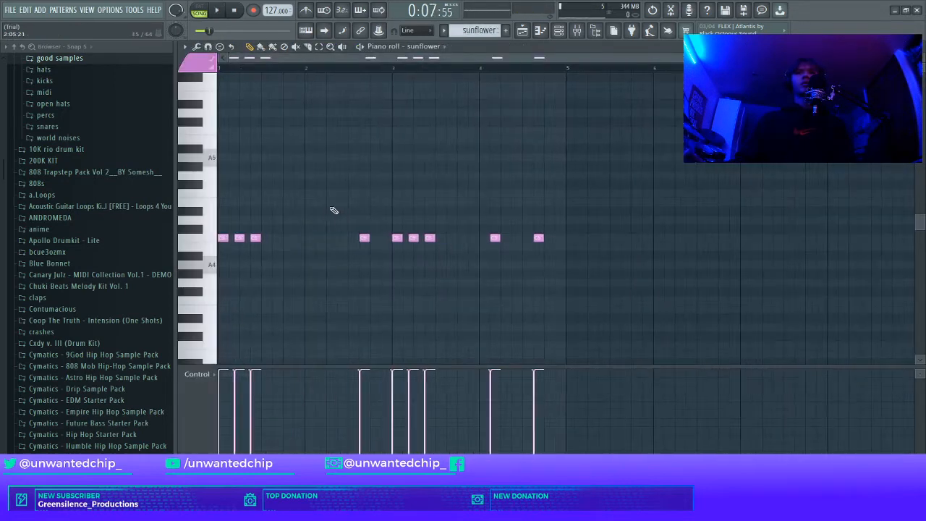
pyautogui.press('F6')
pyautogui.click(397, 86)
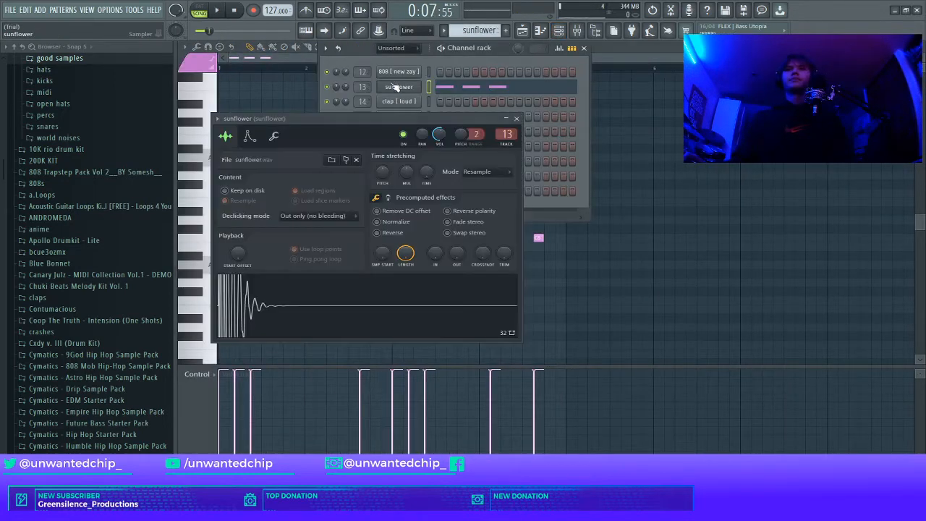
pyautogui.click(389, 198)
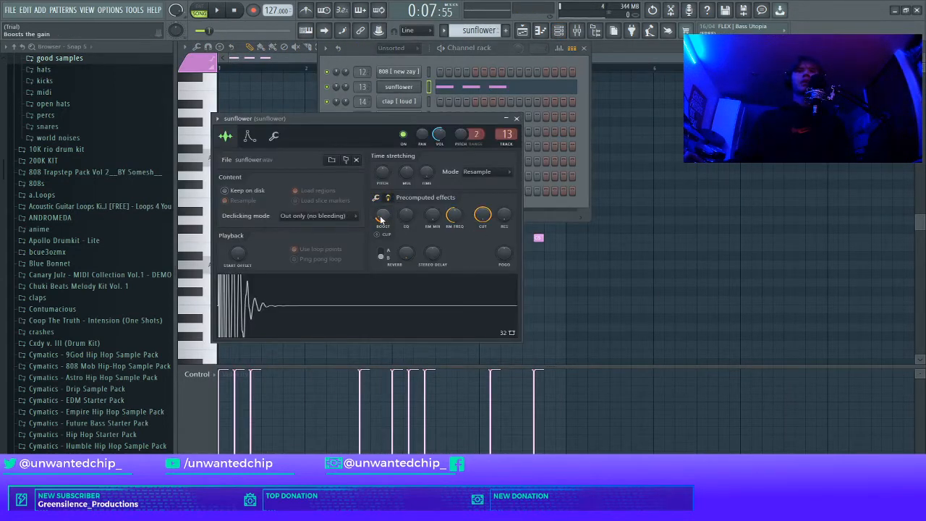
pyautogui.click(516, 118)
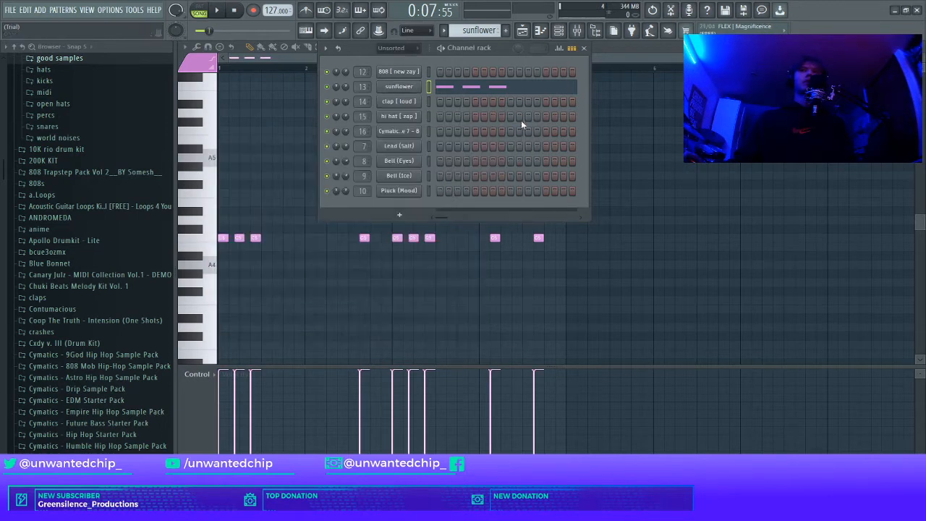
pyautogui.click(584, 48)
pyautogui.press('F5')
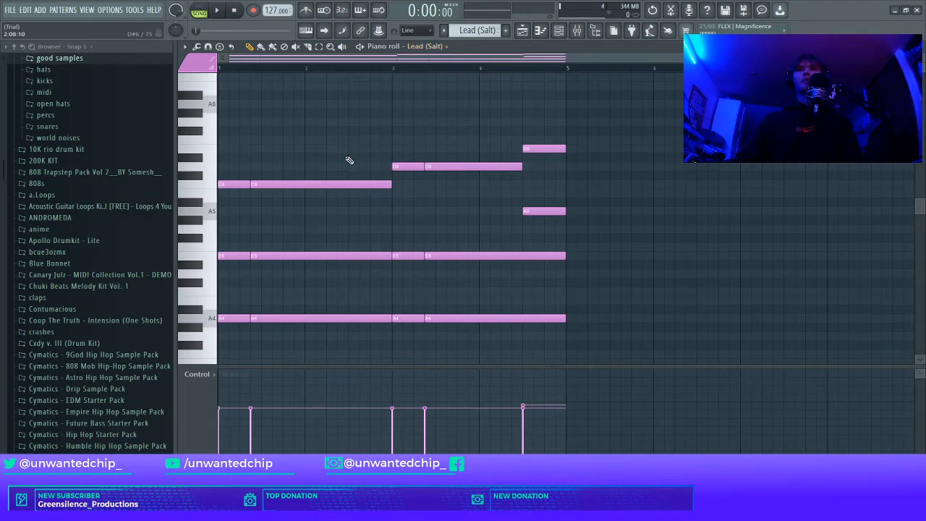
# - Examine the Lead (Salt) channel's sampler settings and close them
pyautogui.press('F5')
pyautogui.press('F6')
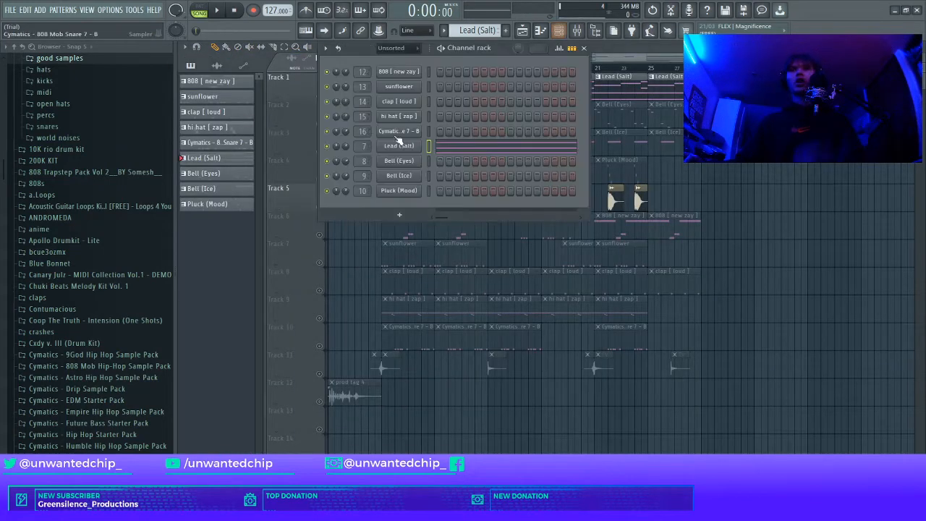
pyautogui.click(414, 147)
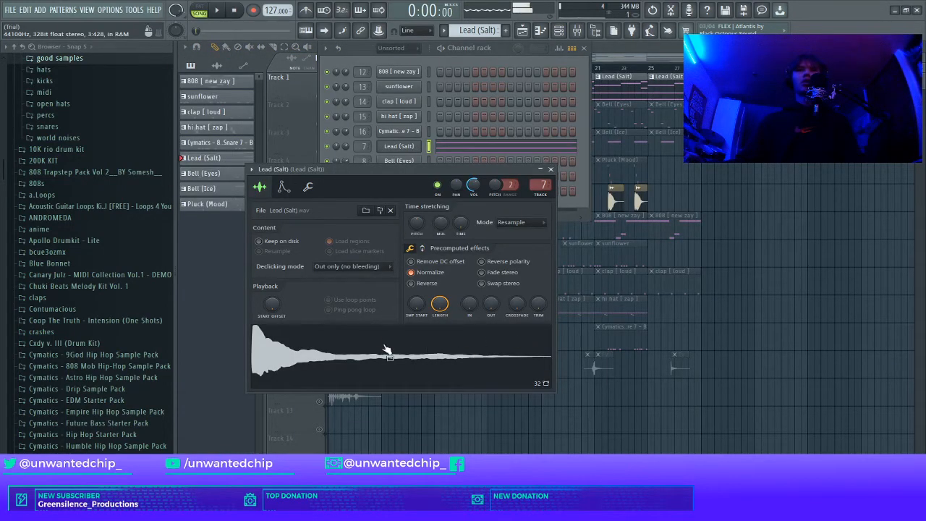
pyautogui.click(550, 171)
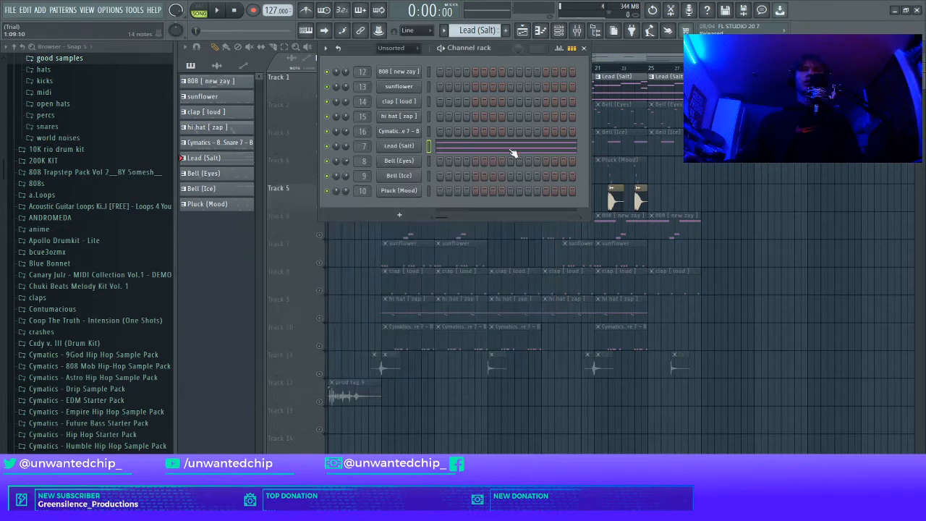
# - Open the Lead (Salt) notes in the piano roll and play the song from the start
pyautogui.click(501, 151)
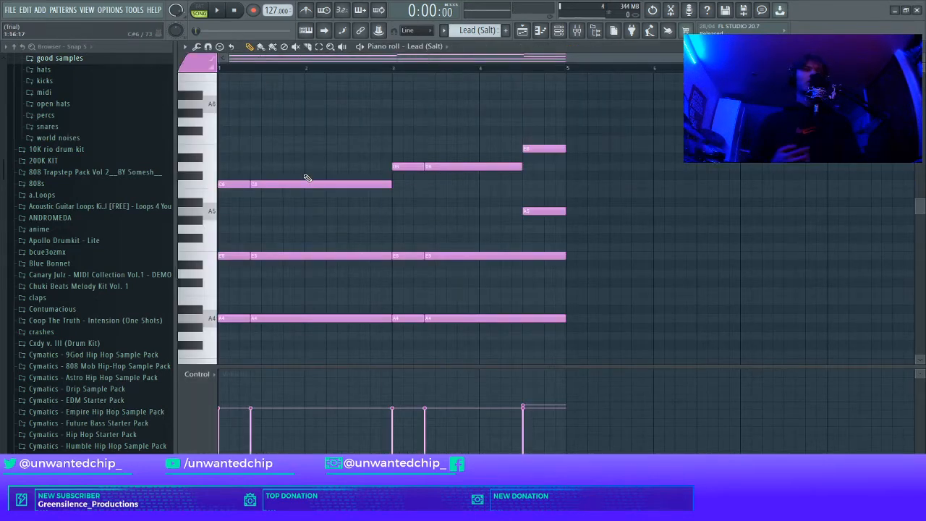
pyautogui.press('space')
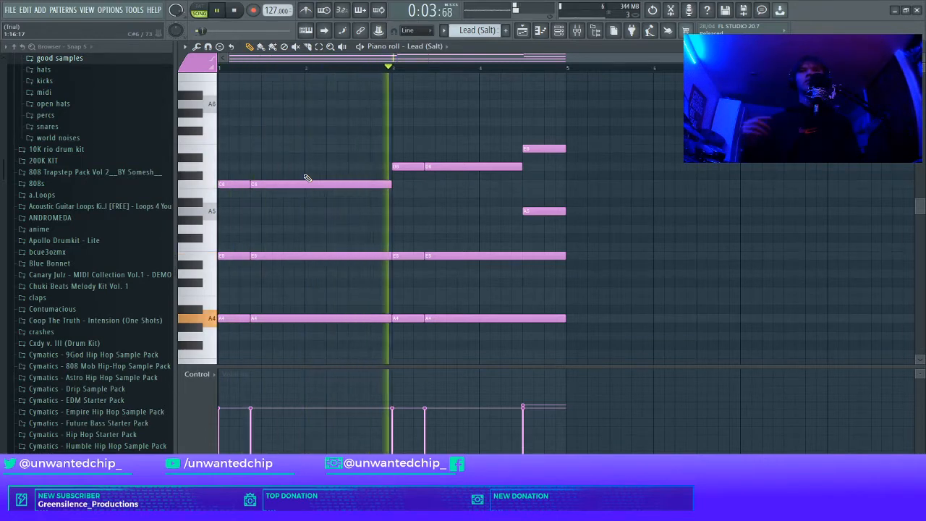
# - Close the channel rack, mute Track 5 in the playlist and view the Lead (Salt) notes in the piano roll again
pyautogui.press('F7')
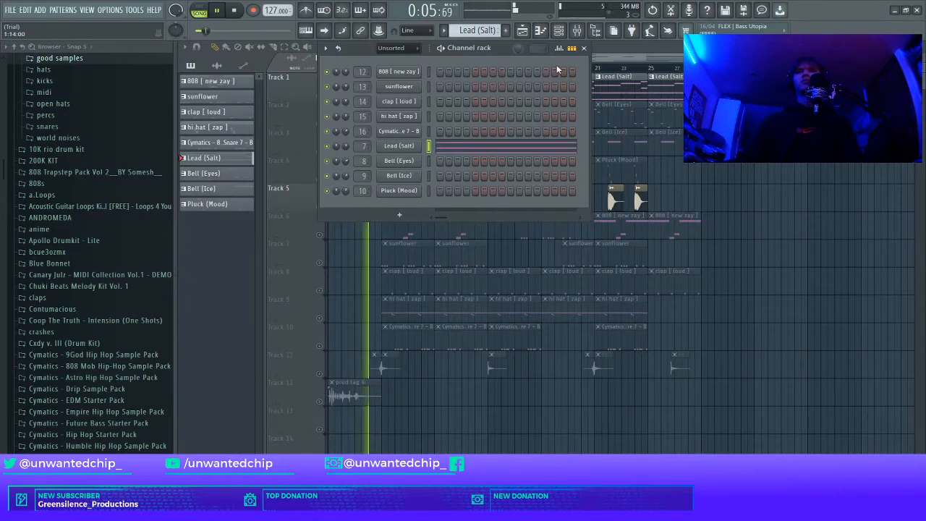
pyautogui.click(583, 48)
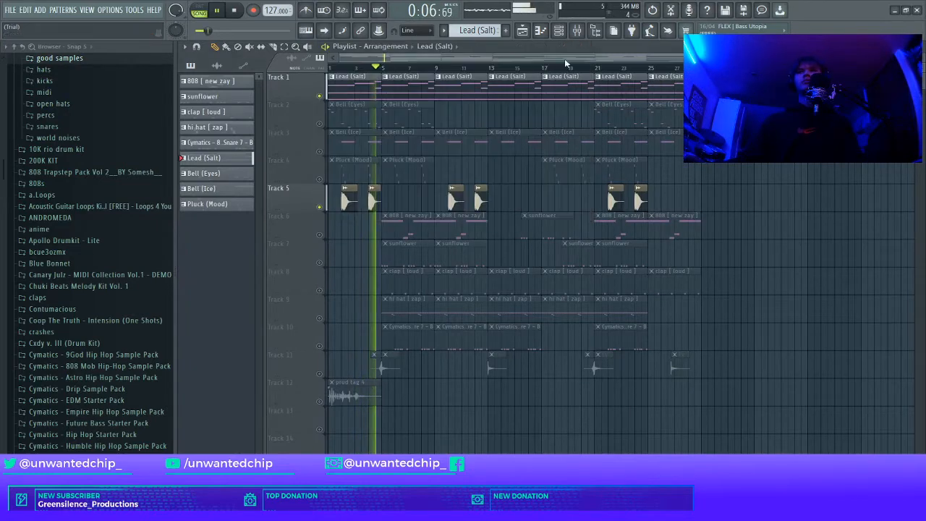
pyautogui.click(320, 208)
pyautogui.press('F7')
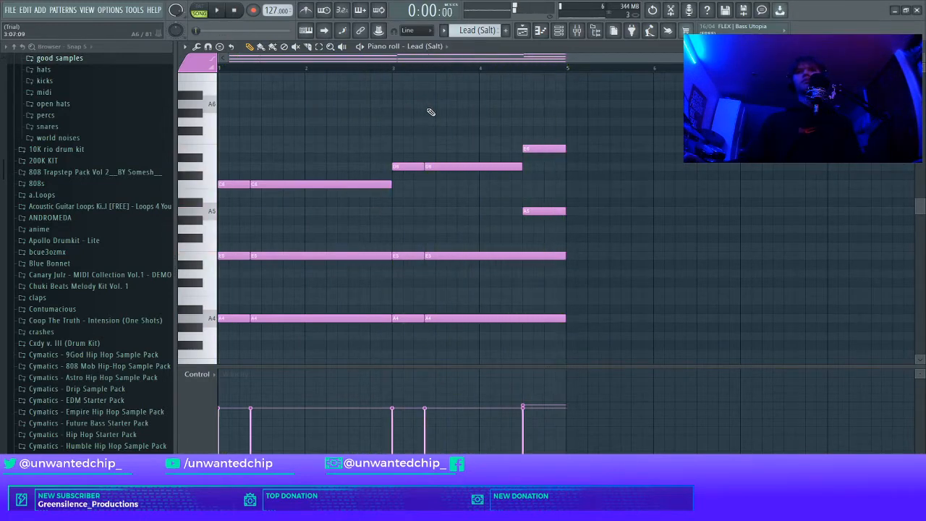
pyautogui.press('F5')
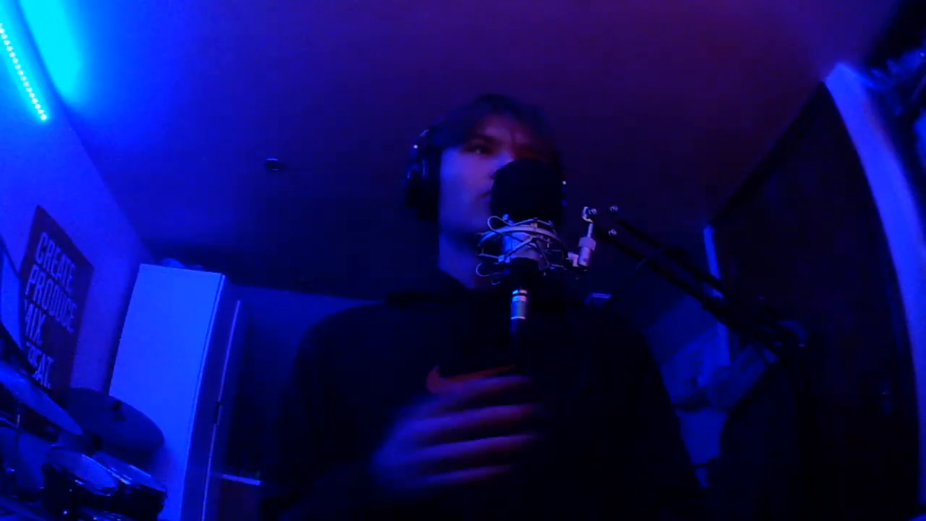
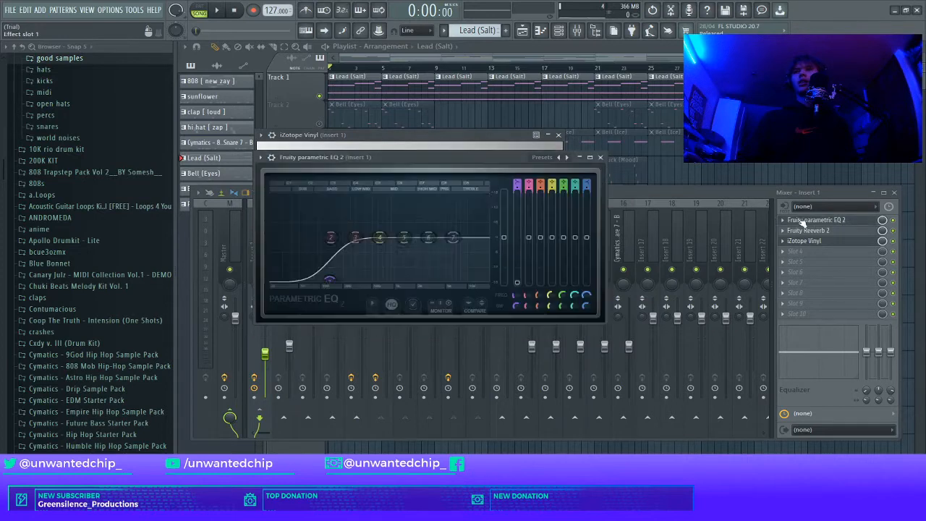
# - Examine the Fruity parametric EQ 2 and iZotope Vinyl settings on mixer Insert 1, closing both plugins and the mixer
pyautogui.moveTo(484, 170); pyautogui.dragTo(502, 133)
pyautogui.click(577, 145)
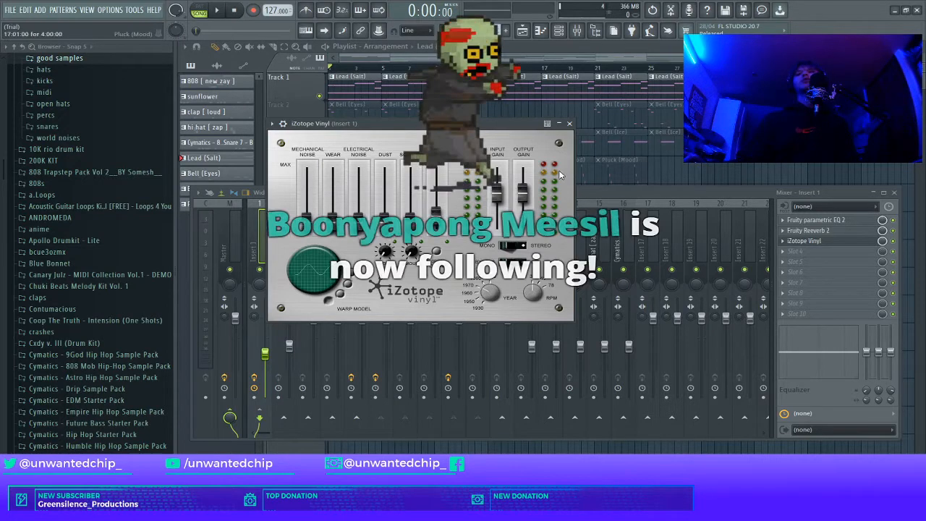
pyautogui.click(571, 124)
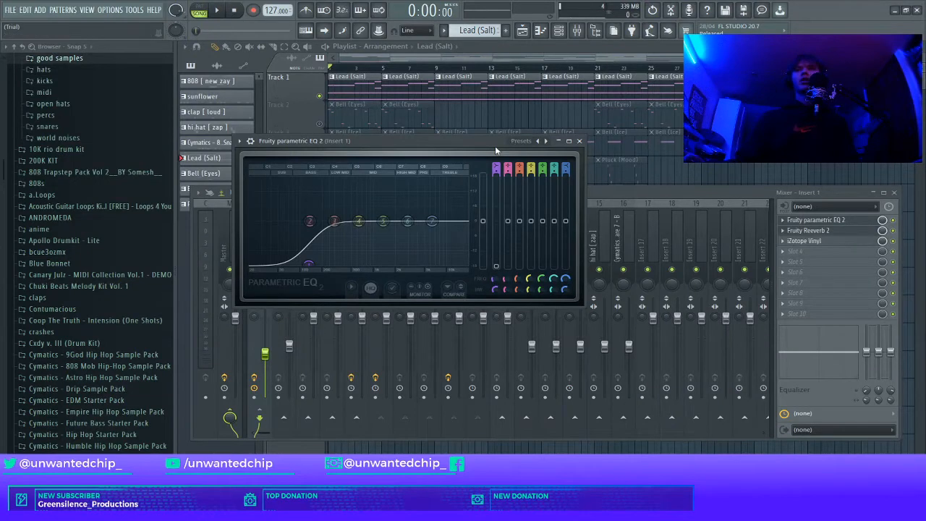
pyautogui.click(579, 141)
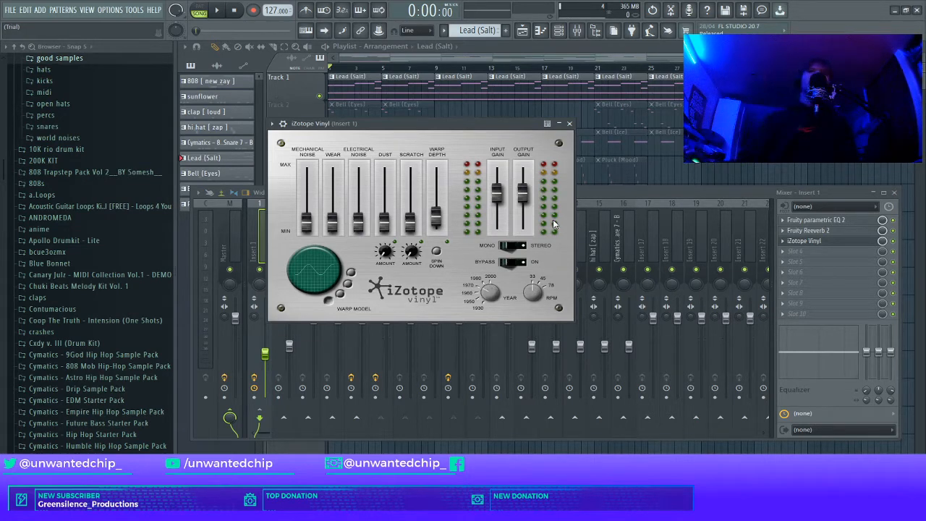
pyautogui.click(570, 123)
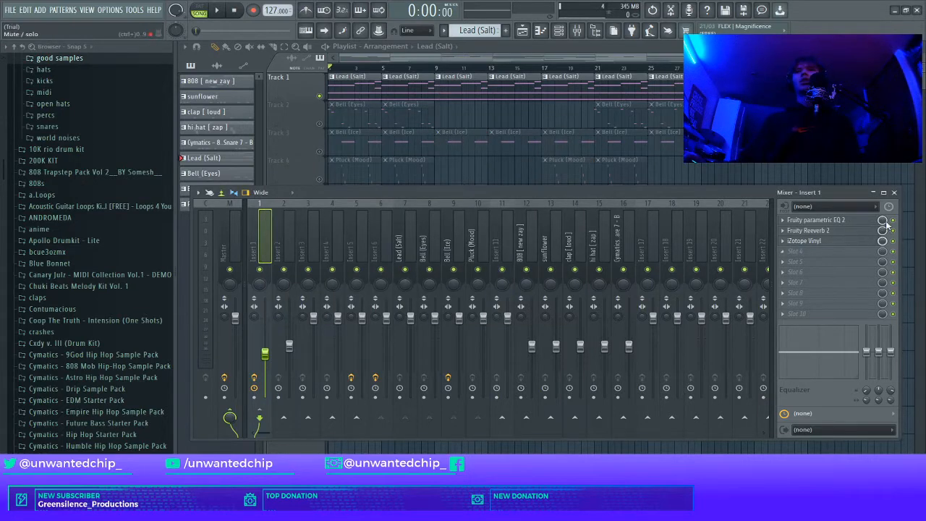
pyautogui.click(896, 193)
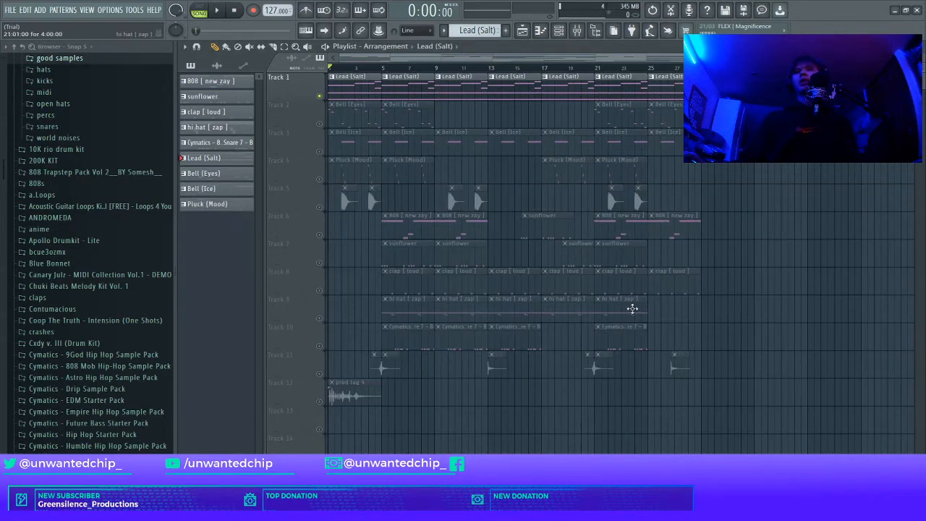
# - Unmute Track 2 in the playlist, make Bell (Eyes) the current pattern and mute Track 1
pyautogui.click(320, 124)
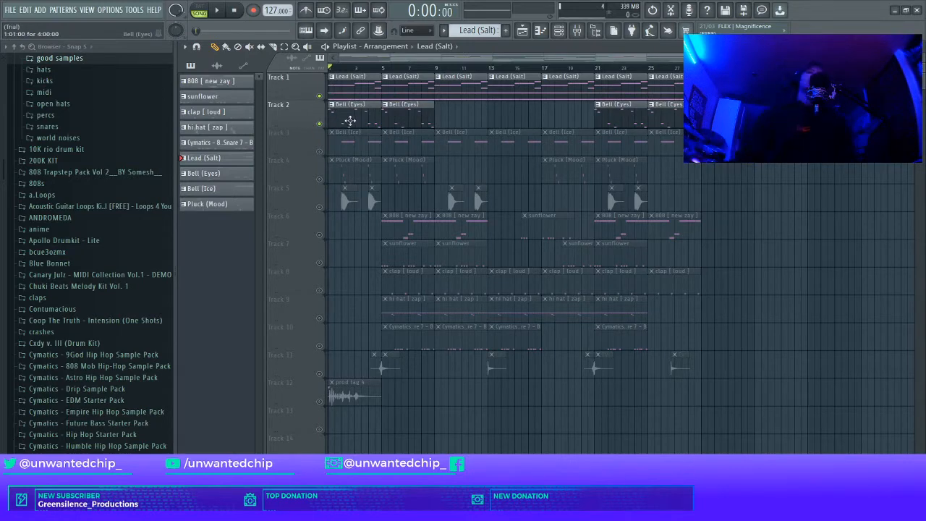
pyautogui.doubleClick(351, 121)
pyautogui.press('Escape')
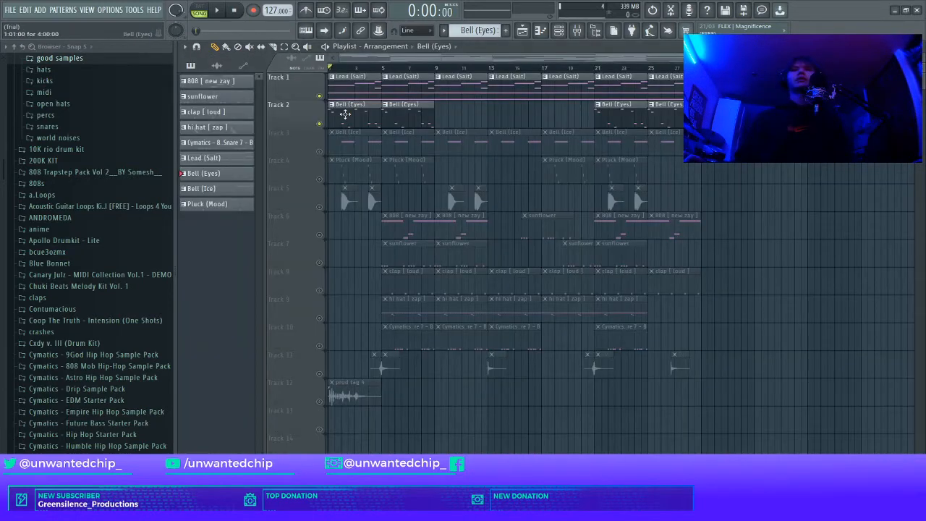
pyautogui.click(320, 97)
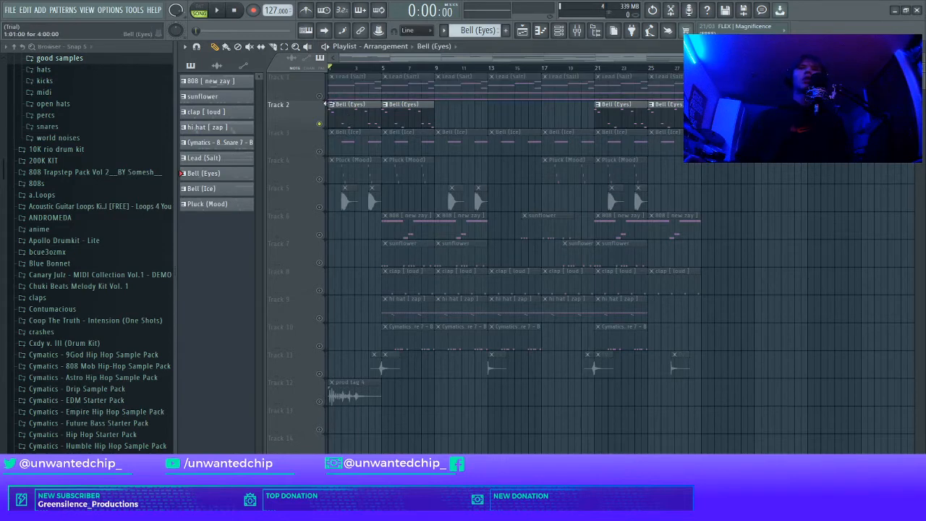
# - View the Bell (Eyes) notes in the piano roll and play them in isolation
pyautogui.doubleClick(362, 119)
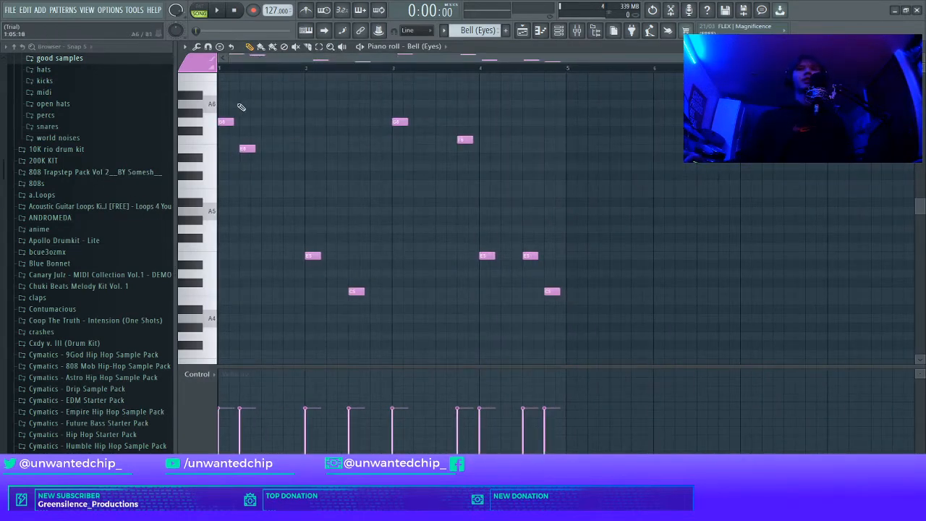
pyautogui.keyDown('ctrl'); pyautogui.moveTo(305, 247); pyautogui.dragTo(507, 334); pyautogui.keyUp('ctrl')
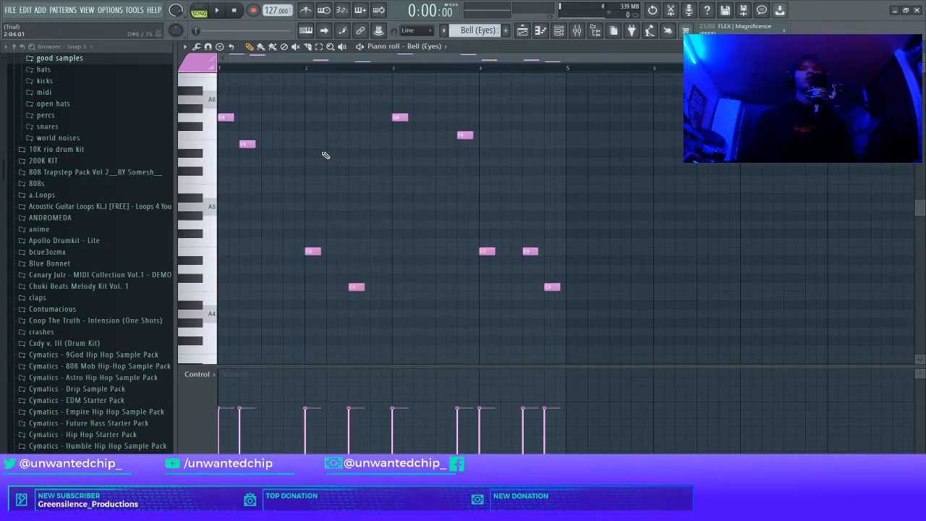
pyautogui.press('space')
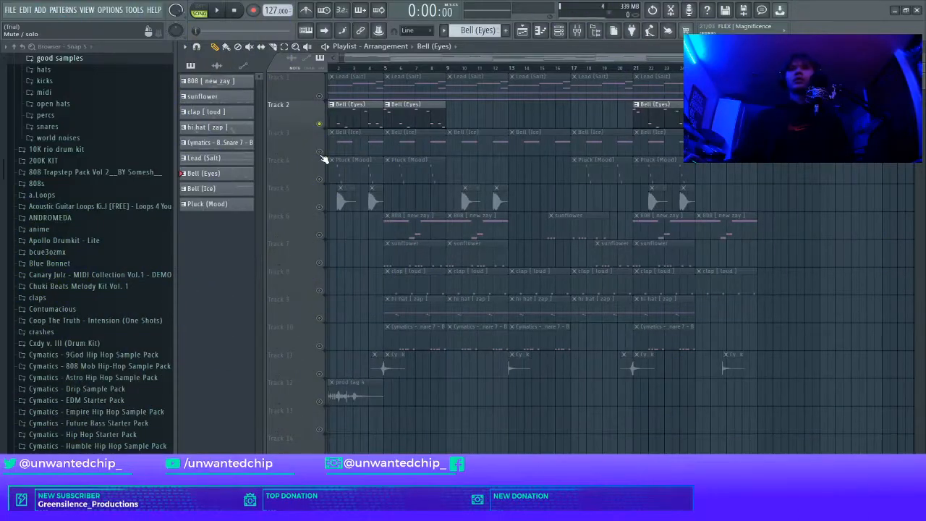
# - Unmute Track 3 in the playlist and make Bell (Ice) the current pattern
pyautogui.click(321, 155)
pyautogui.doubleClick(344, 145)
pyautogui.hscroll(-1, 299, 147)
pyautogui.press('Escape')
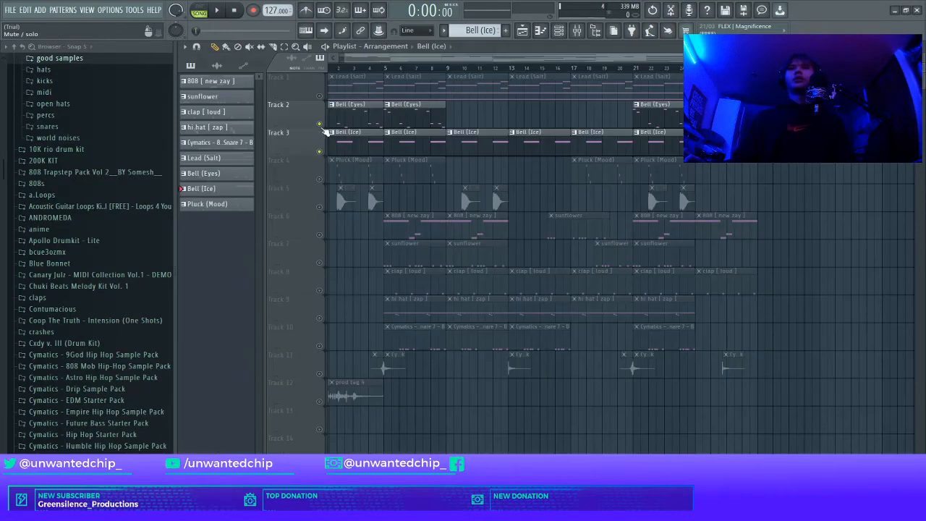
# - Examine the Bell (Ice) notes in the piano roll and return to the playlist with only Track 3 active
pyautogui.doubleClick(349, 136)
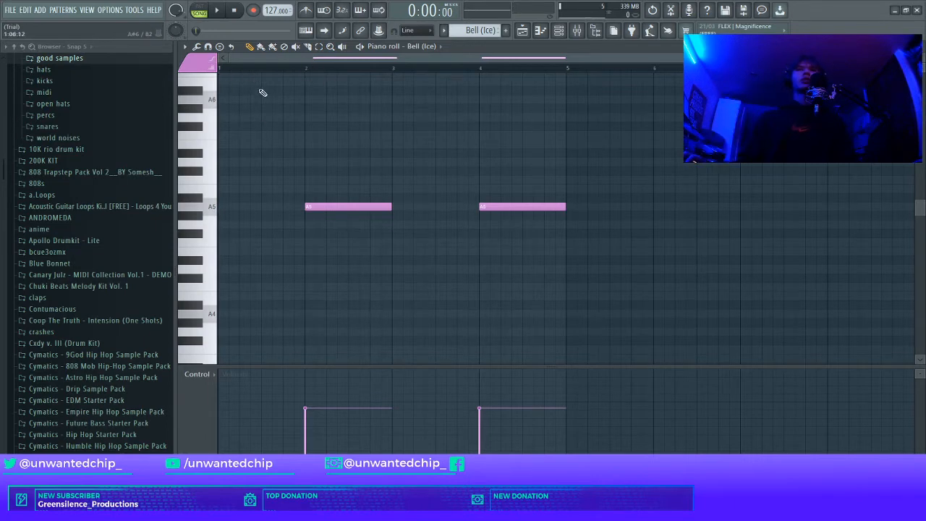
pyautogui.moveTo(255, 106); pyautogui.dragTo(265, 273)
pyautogui.moveTo(335, 124); pyautogui.dragTo(356, 323)
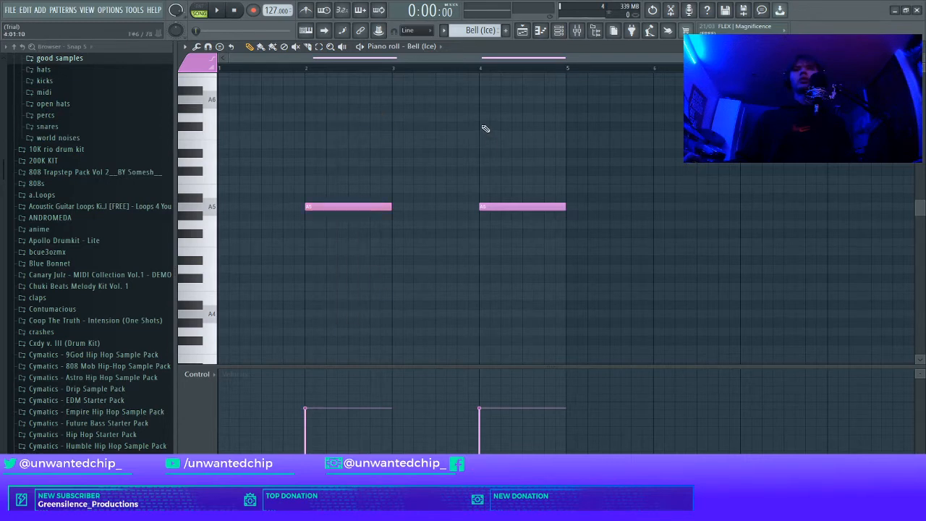
pyautogui.press('F5')
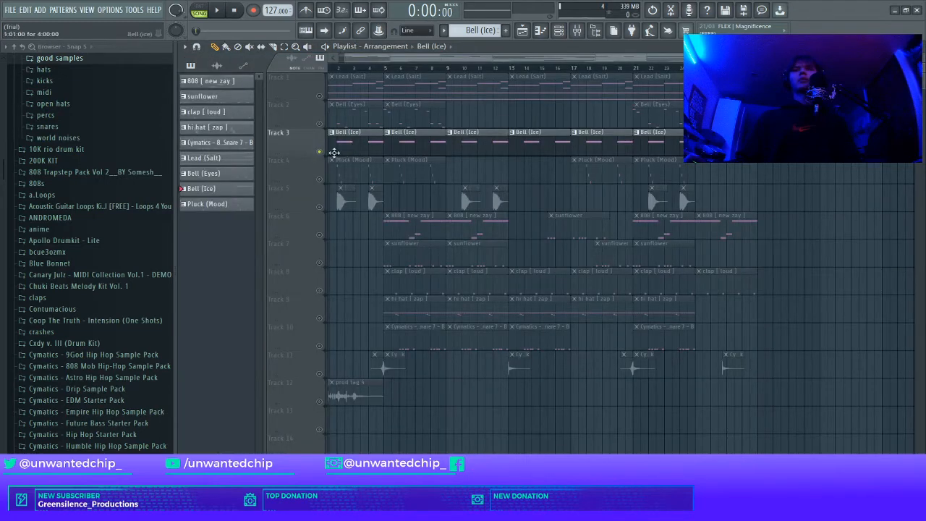
# - Unmute Track 1 and play the lead together with the Bell (Ice) melody from the start
pyautogui.click(321, 97)
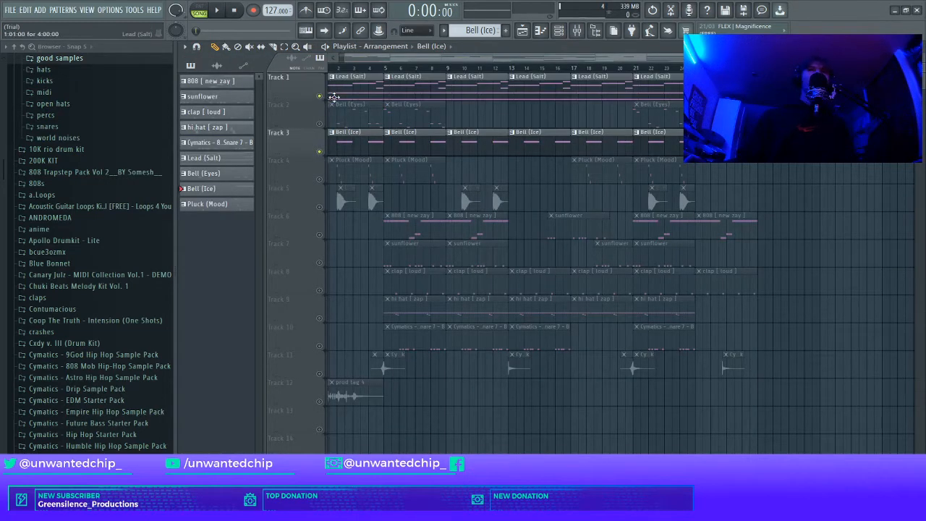
pyautogui.click(219, 12)
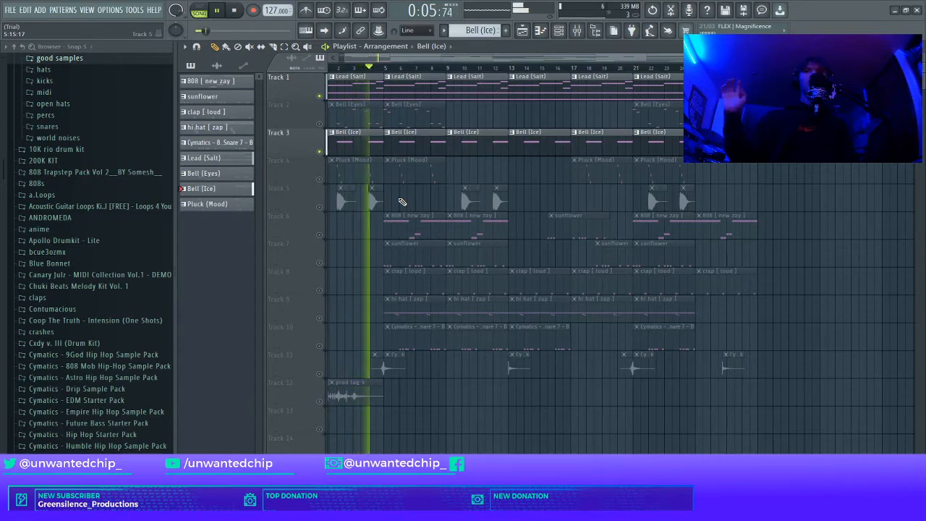
pyautogui.press('space')
# - Unmute Track 2 and play the lead and both bell melodies together from the start
pyautogui.click(319, 124)
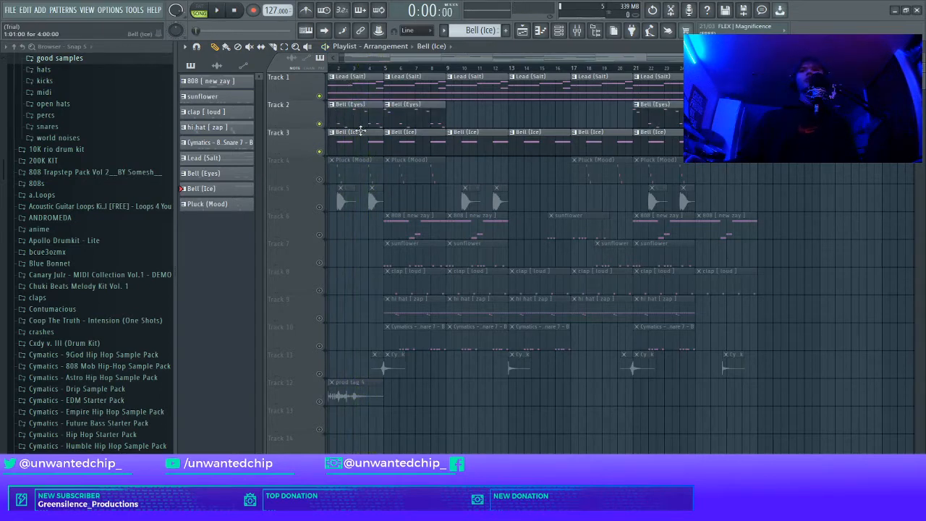
pyautogui.press('space')
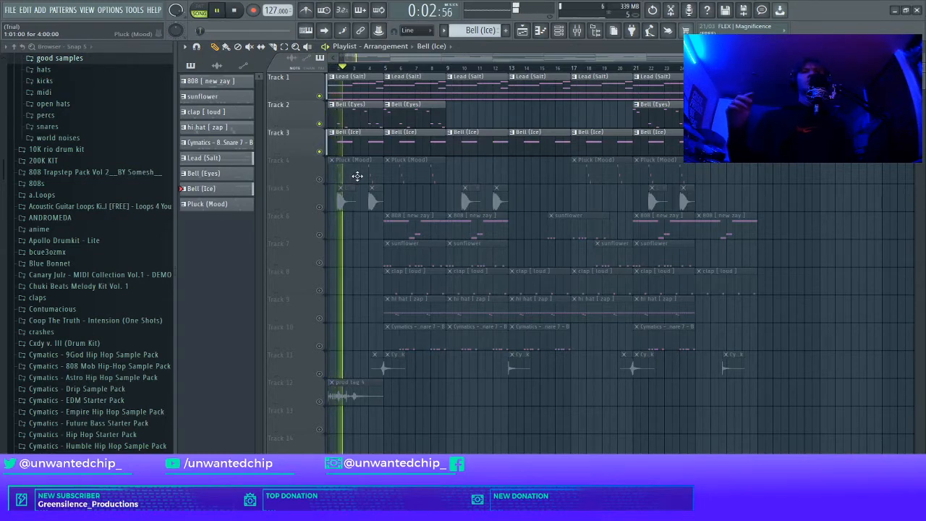
pyautogui.press('space')
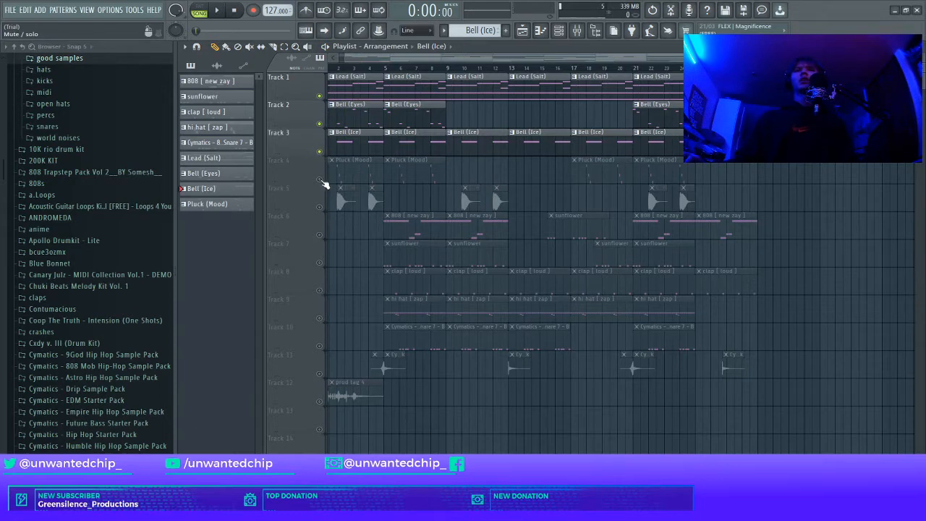
# - Solo Track 4, which holds the Pluck (Mood) clips, in the playlist
pyautogui.click(320, 179)
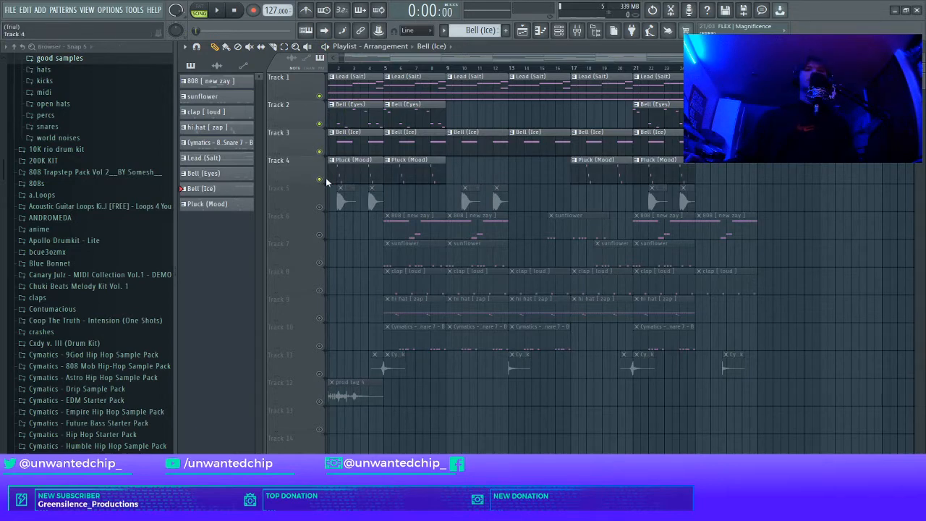
pyautogui.rightClick(324, 181)
pyautogui.click(315, 179)
pyautogui.rightClick(320, 180)
# - Open Pluck (Mood) in the piano roll and examine its two descending three-note groups
pyautogui.doubleClick(343, 180)
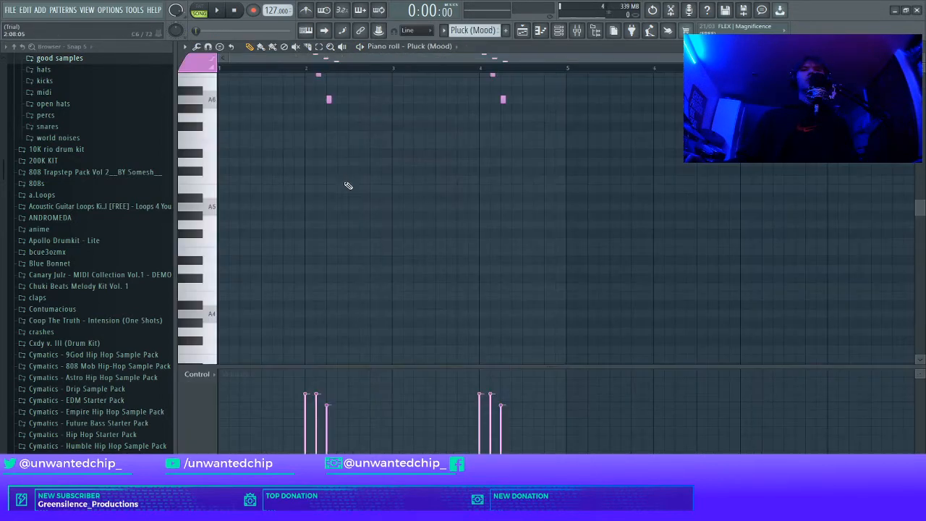
pyautogui.scroll(4, 348, 186)
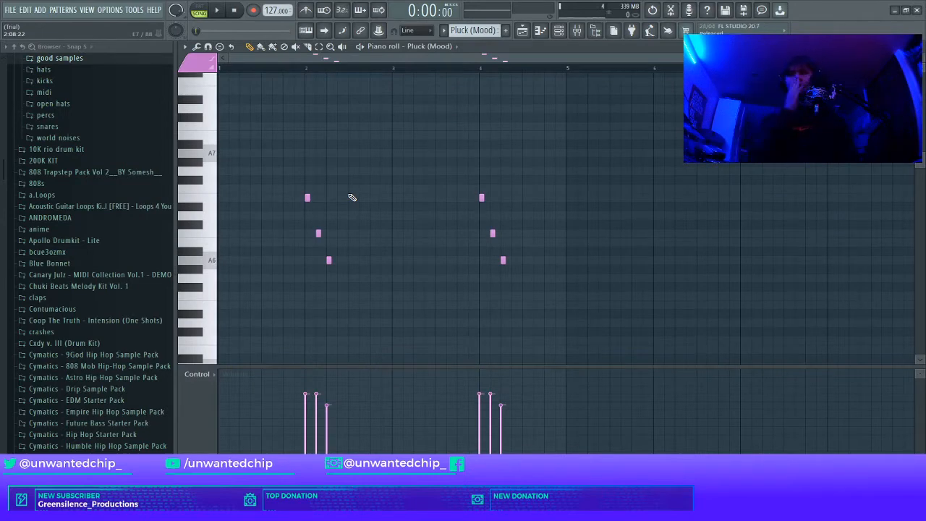
pyautogui.moveTo(277, 158); pyautogui.dragTo(563, 338)
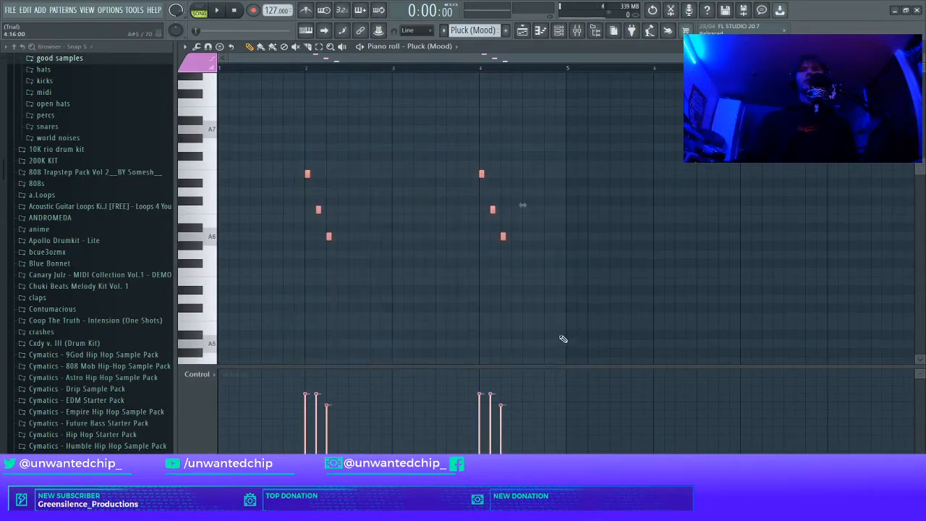
pyautogui.scroll(2, 440, 297)
pyautogui.moveTo(280, 188); pyautogui.dragTo(544, 332)
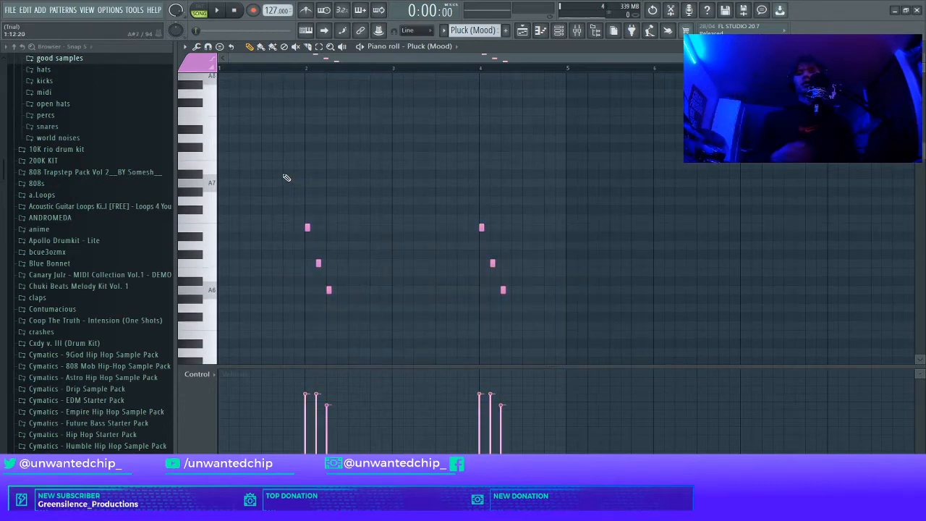
# - Play the isolated Pluck (Mood) notes from the start and return to the playlist
pyautogui.click(220, 11)
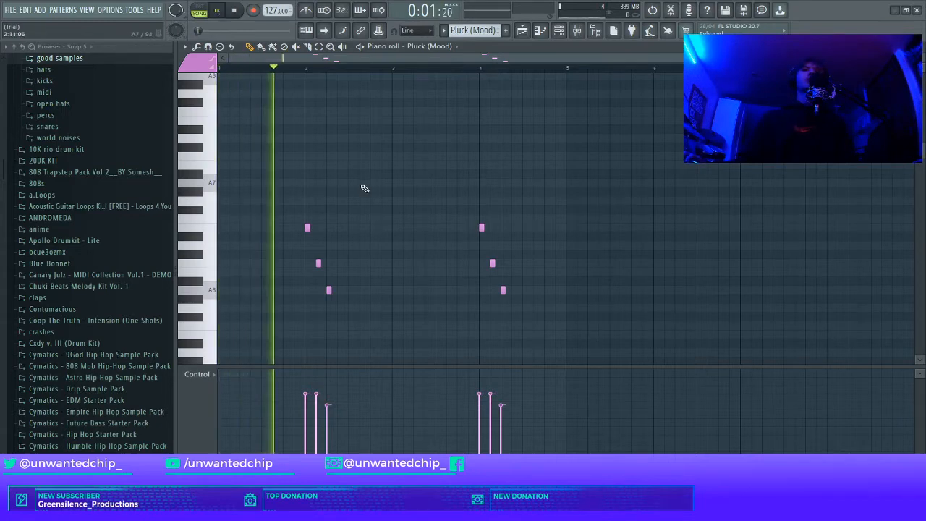
pyautogui.press('space')
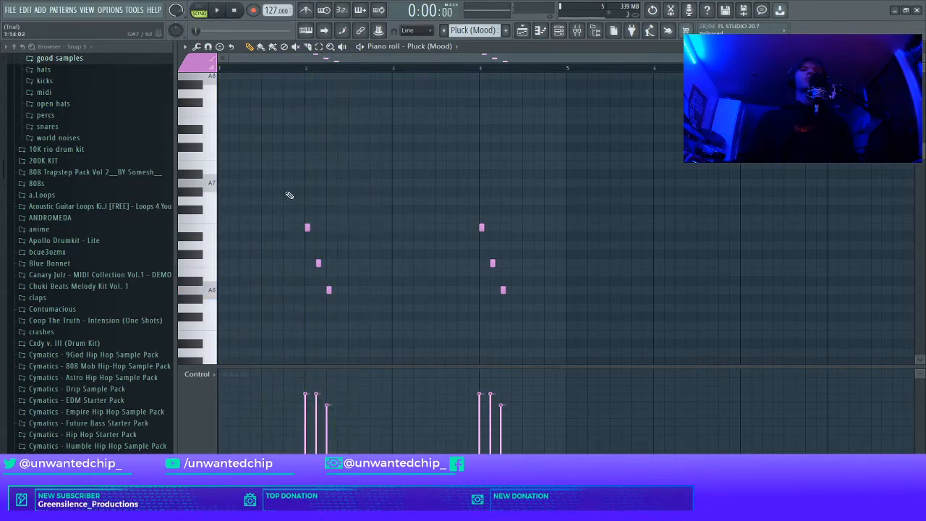
pyautogui.moveTo(284, 190); pyautogui.dragTo(637, 336)
pyautogui.keyDown('ctrl'); pyautogui.click(637, 336); pyautogui.keyUp('ctrl')
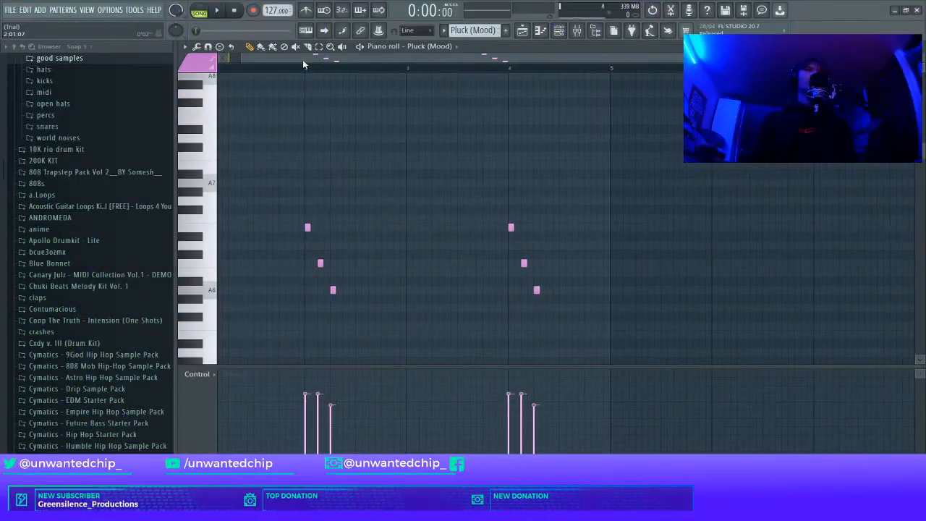
pyautogui.press('F5')
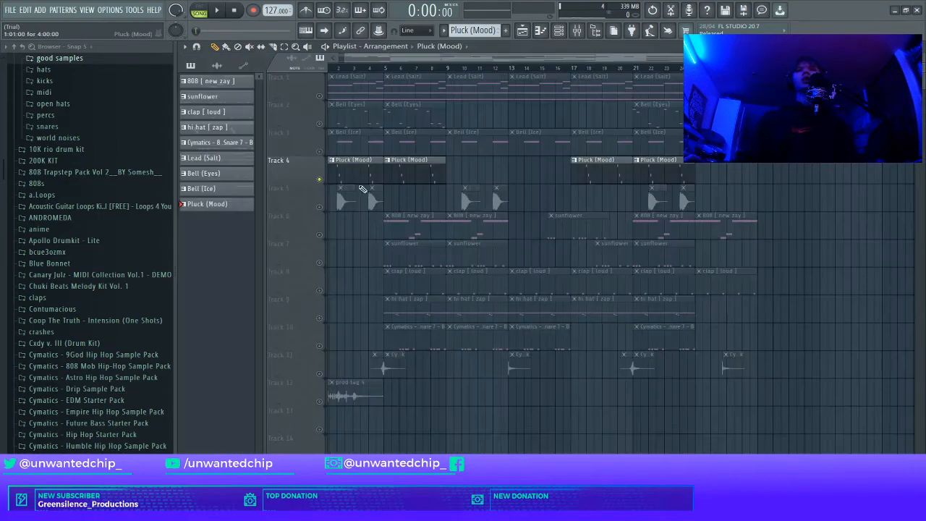
# - Solo Track 1, unmute Tracks 2 to 5 and play the combined melody and Track 5 samples from the start
pyautogui.rightClick(322, 97)
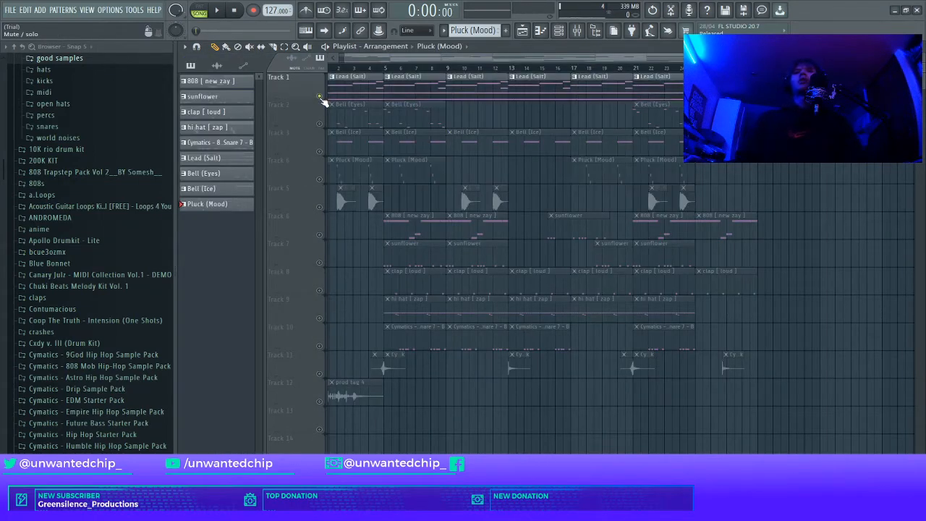
pyautogui.rightClick(321, 97)
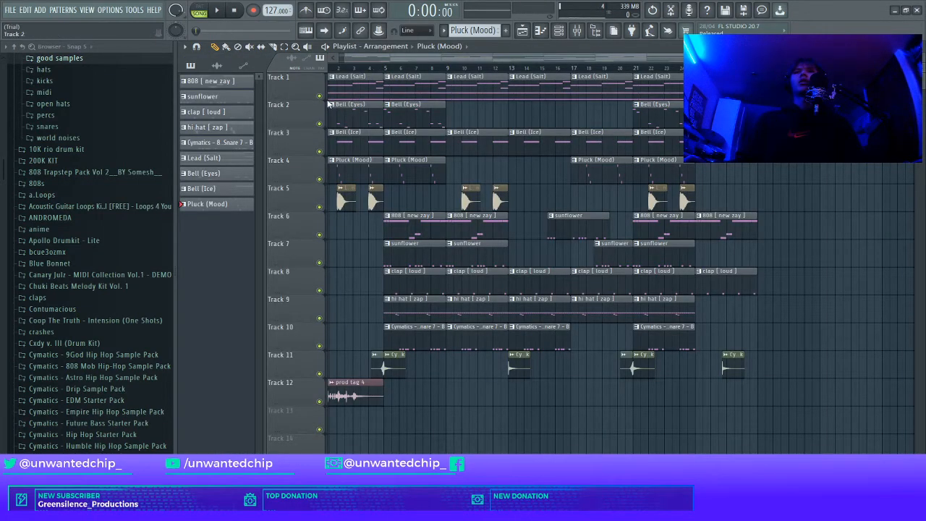
pyautogui.rightClick(320, 97)
pyautogui.click(320, 124)
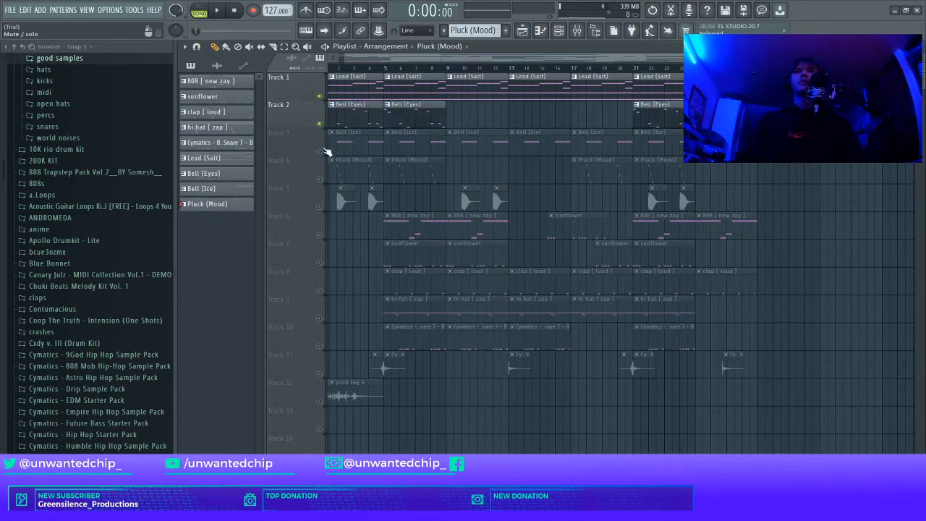
pyautogui.click(323, 151)
pyautogui.click(323, 179)
pyautogui.click(319, 207)
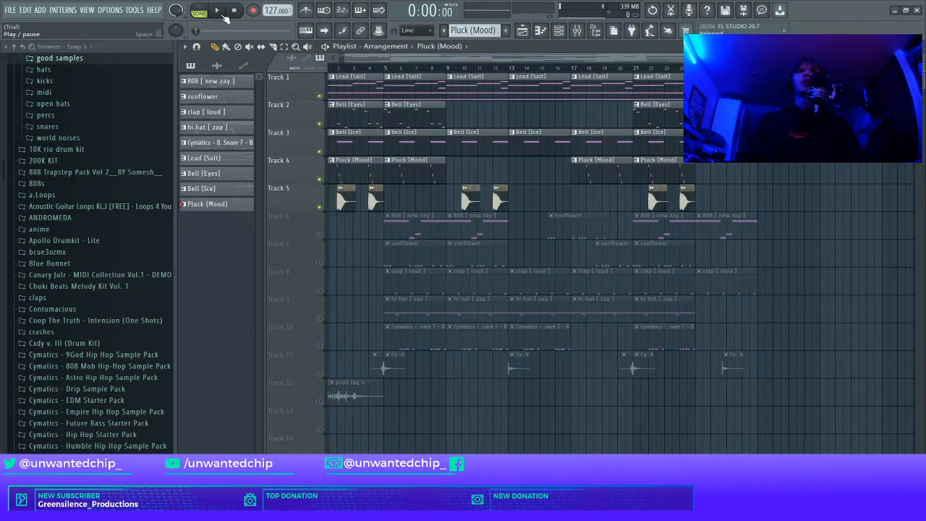
pyautogui.click(221, 12)
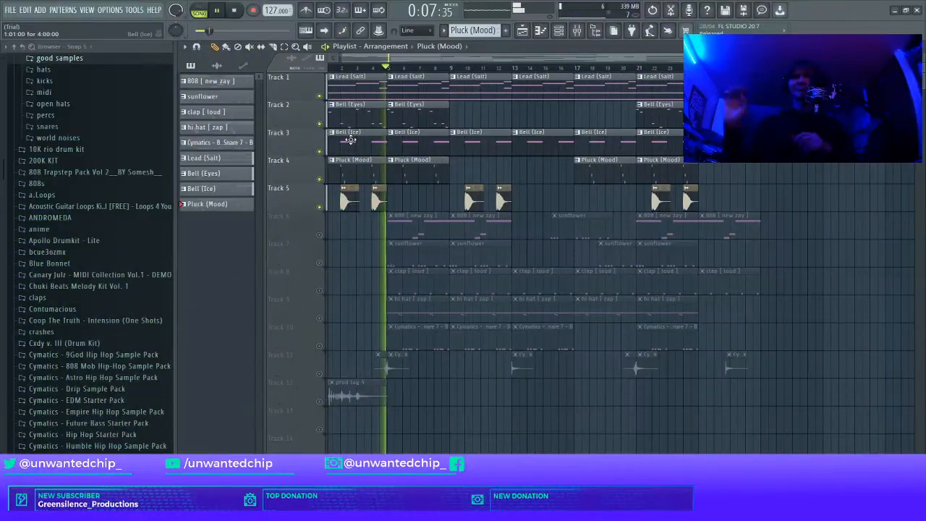
pyautogui.press('space')
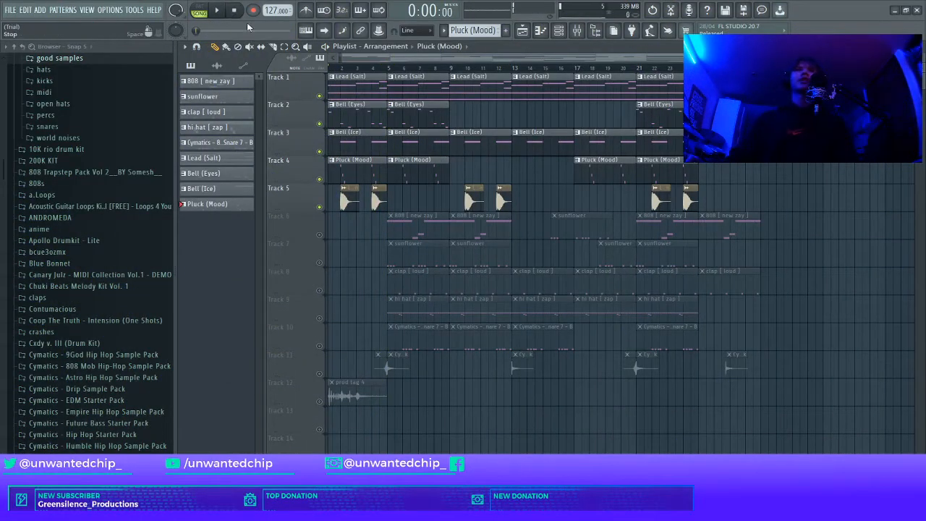
# - Open the mixer, inspect the Bell (Eyes) and Bell (Ice) inserts, and view Bell (Ice)'s Fruity Reeverb 2 settings
pyautogui.press('F9')
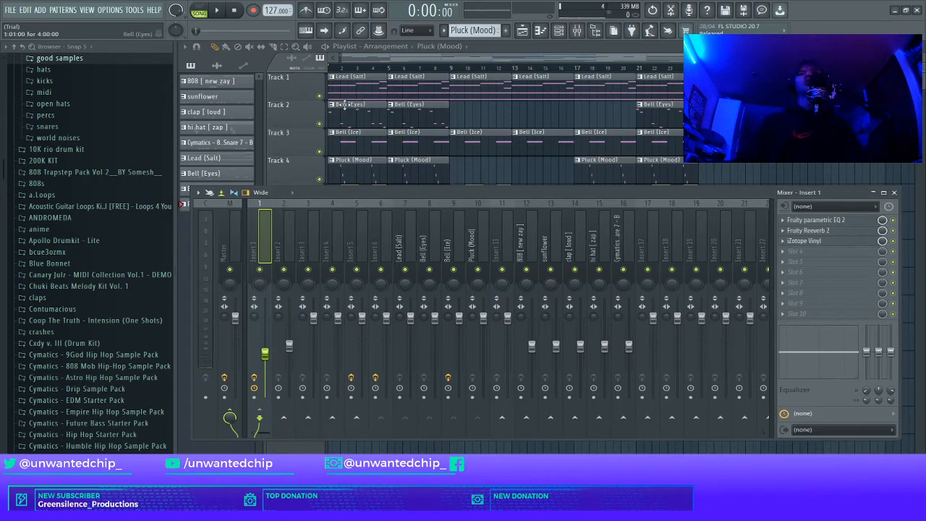
pyautogui.click(431, 253)
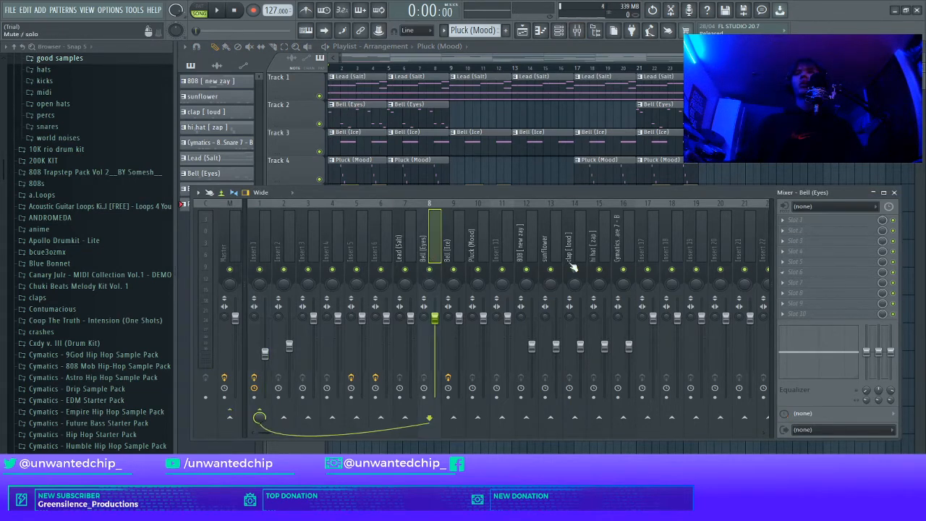
pyautogui.click(418, 252)
pyautogui.click(451, 249)
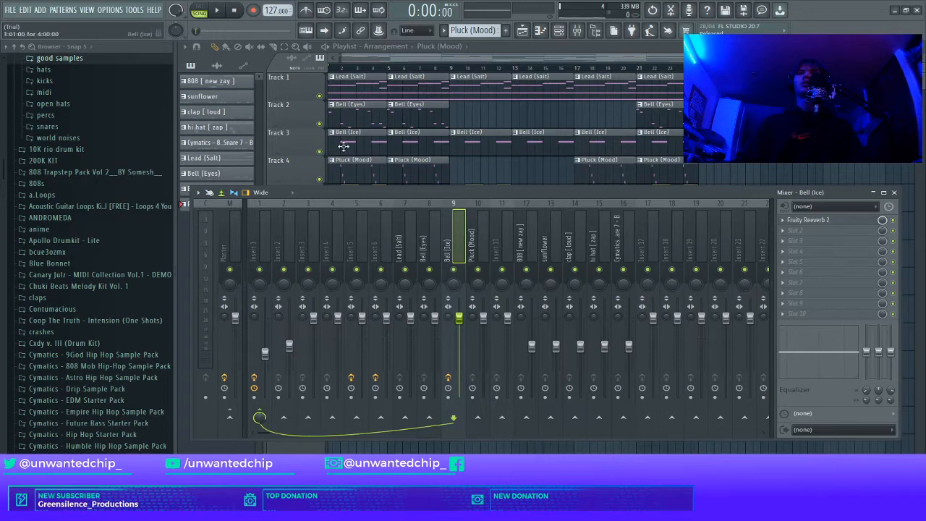
pyautogui.click(809, 220)
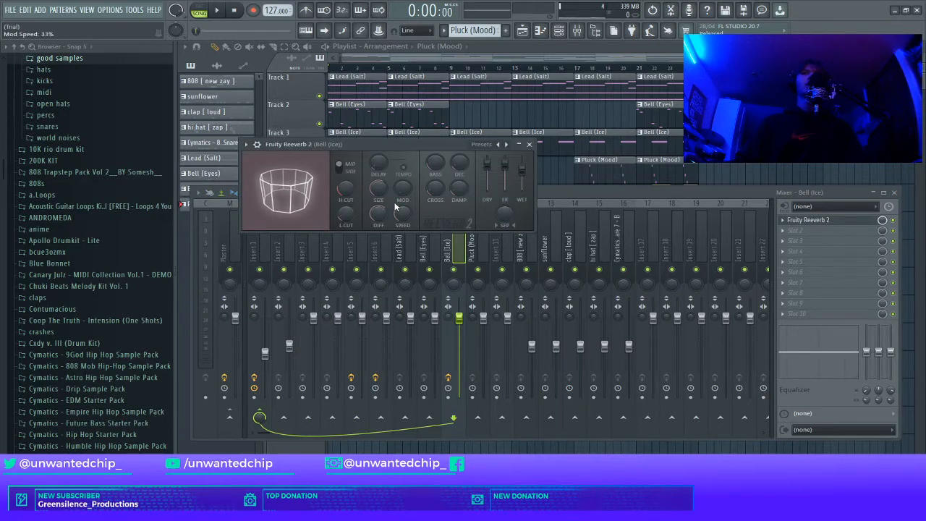
pyautogui.click(530, 144)
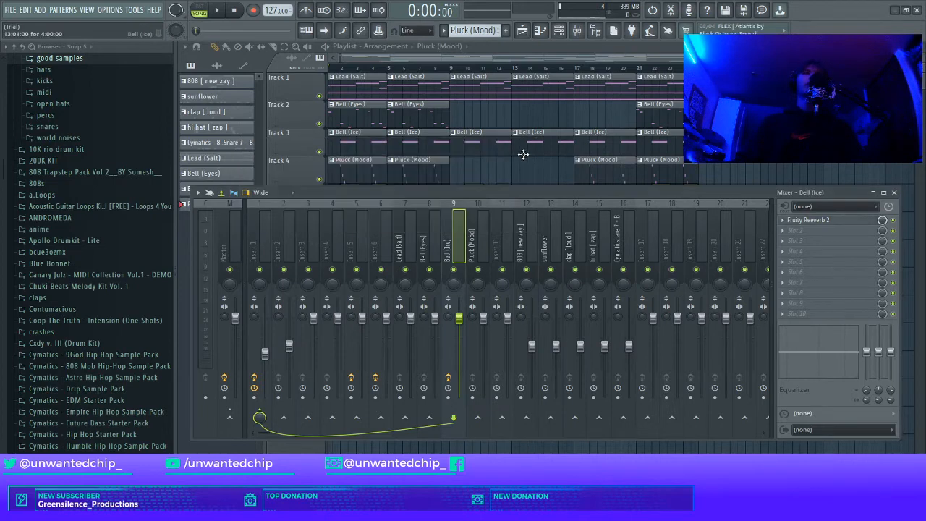
# - Inspect the effect slots of the Pluck (Mood) insert and Insert 1, and close the mixer
pyautogui.scroll(-1, 497, 161)
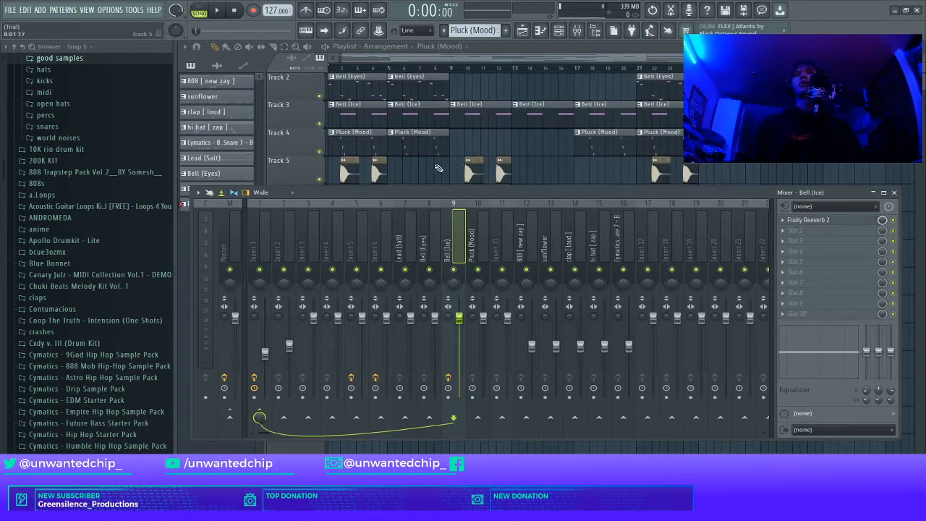
pyautogui.click(486, 239)
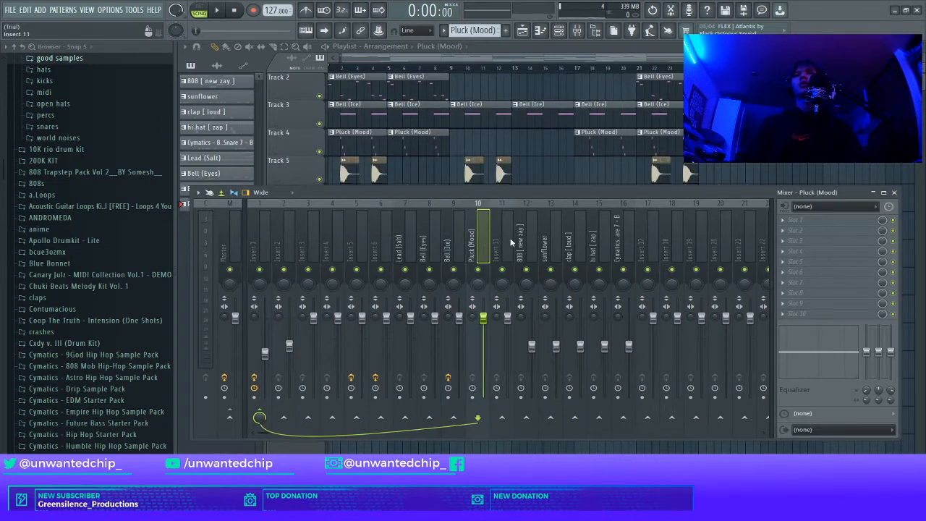
pyautogui.click(413, 247)
pyautogui.click(266, 244)
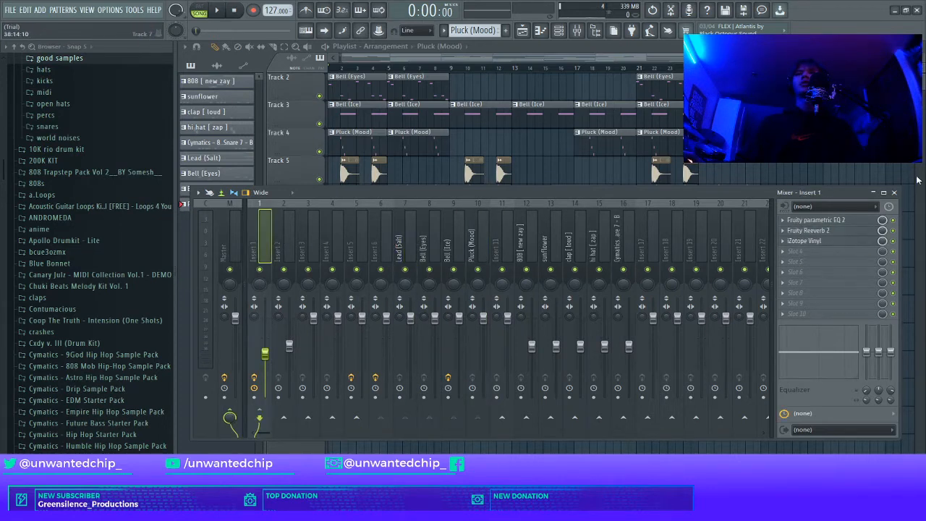
pyautogui.click(894, 194)
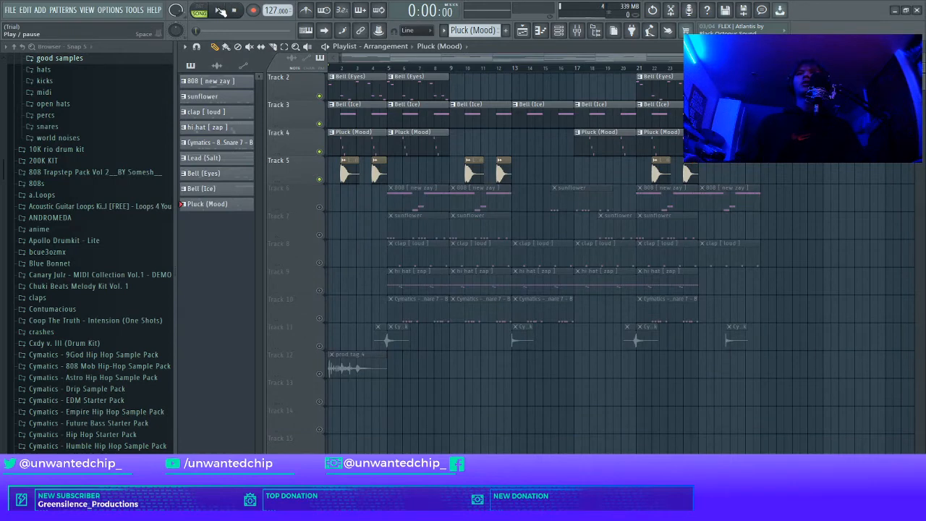
# - Restore all playlist tracks and solo Track 11, which holds the Cymatics effect samples
pyautogui.scroll(1, 427, 217)
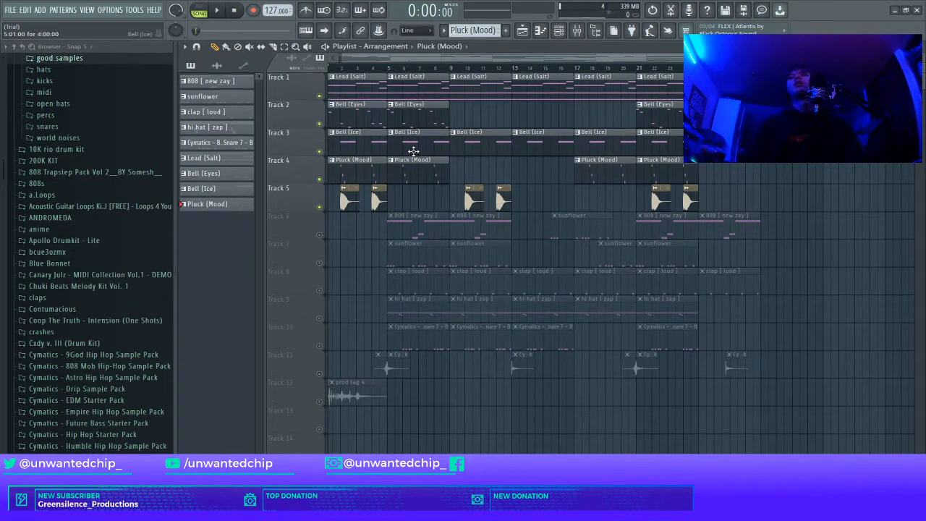
pyautogui.rightClick(320, 373)
pyautogui.rightClick(320, 373)
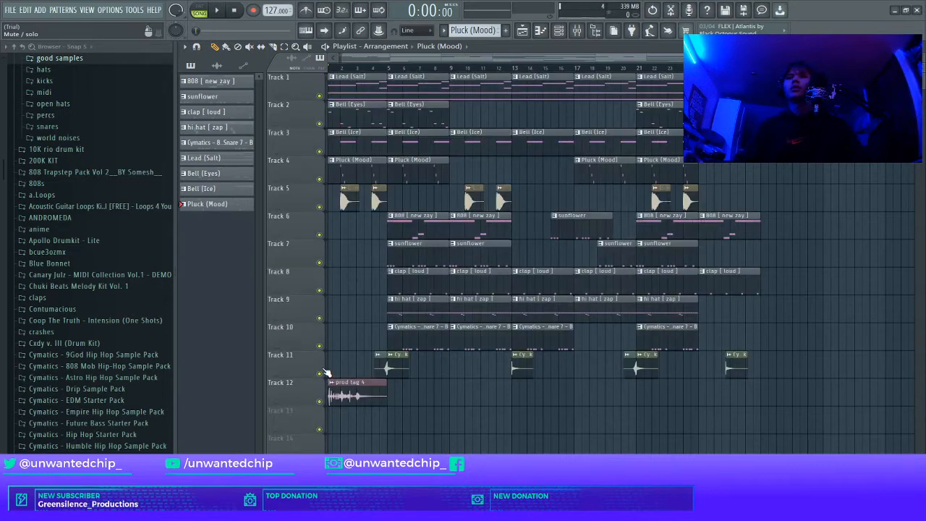
pyautogui.rightClick(320, 374)
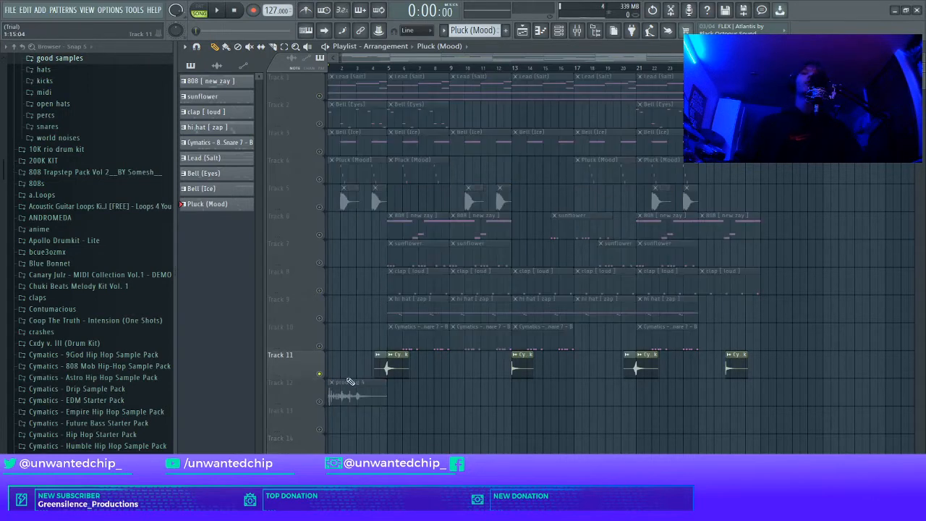
# - Play the soloed Track 11 samples leading into bar 5 and pause playback
pyautogui.scroll(4, 389, 372)
pyautogui.scroll(-1, 388, 372)
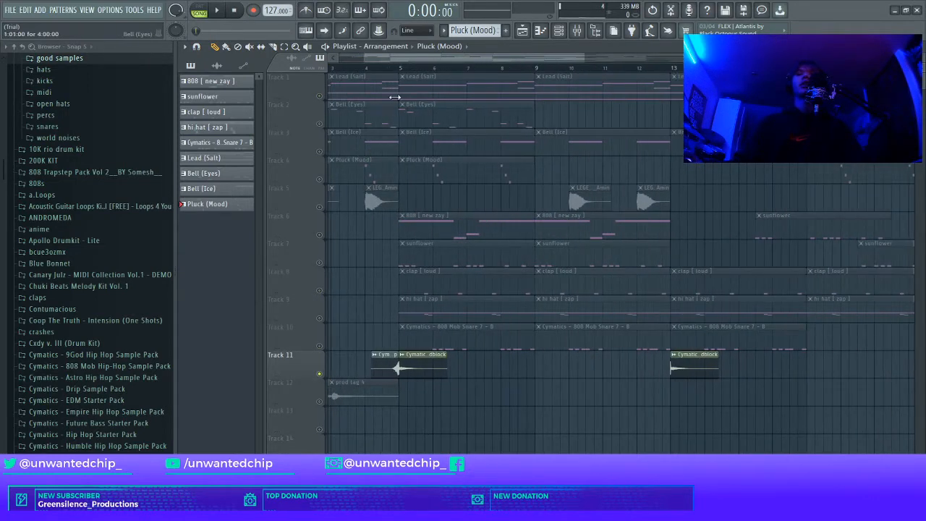
pyautogui.press('space')
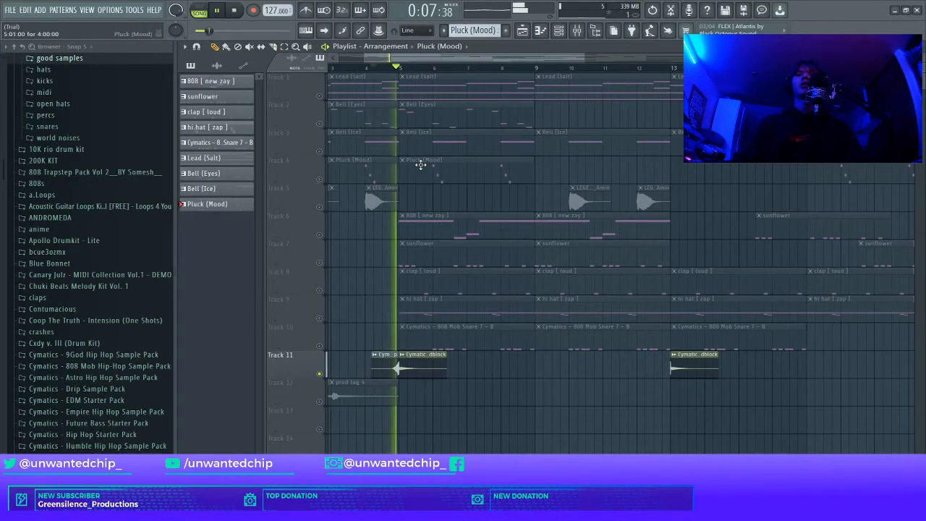
pyautogui.press('space')
# - Unmute Track 12 with the prod tag 4 clip and reset playback to the start of the song
pyautogui.scroll(-4, 339, 334)
pyautogui.click(319, 401)
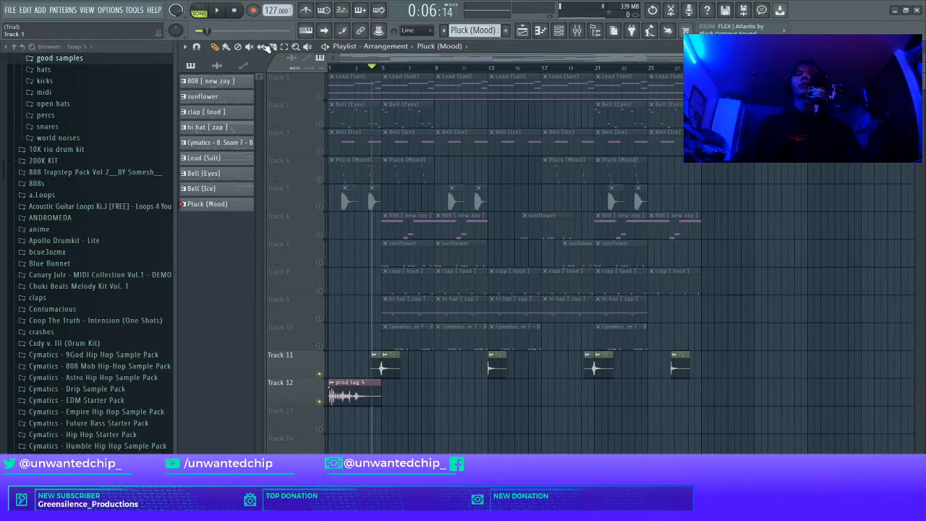
pyautogui.click(234, 10)
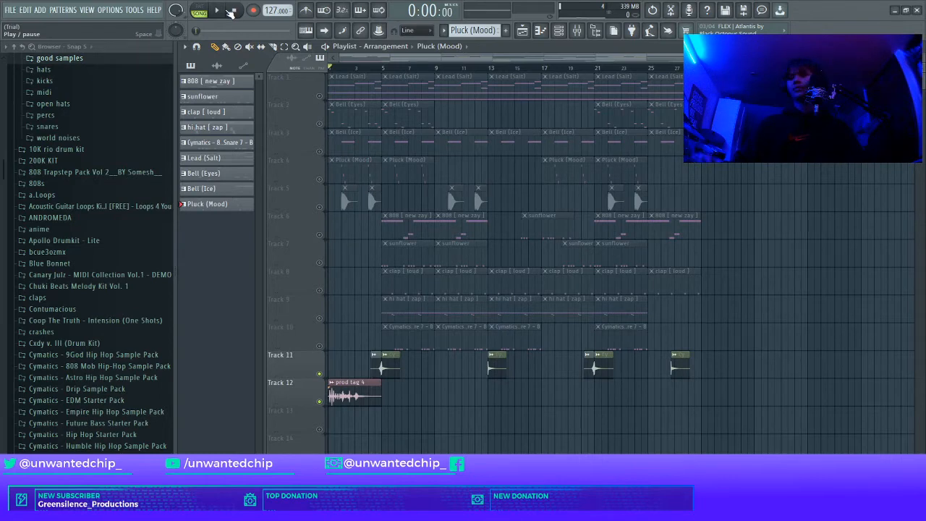